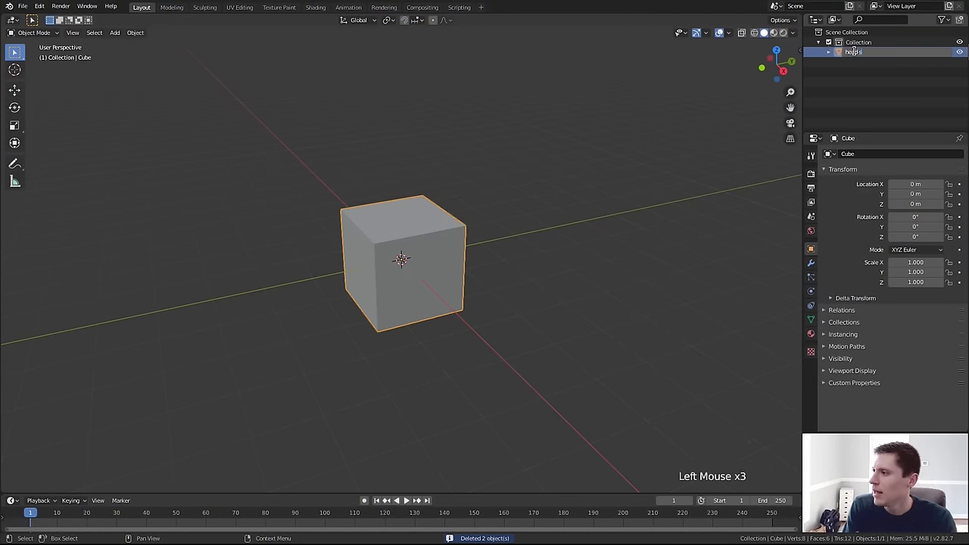
- Name the cube 'head-sculpt' and subdivide it into a smooth sphere with Ctrl+5
text(ut)
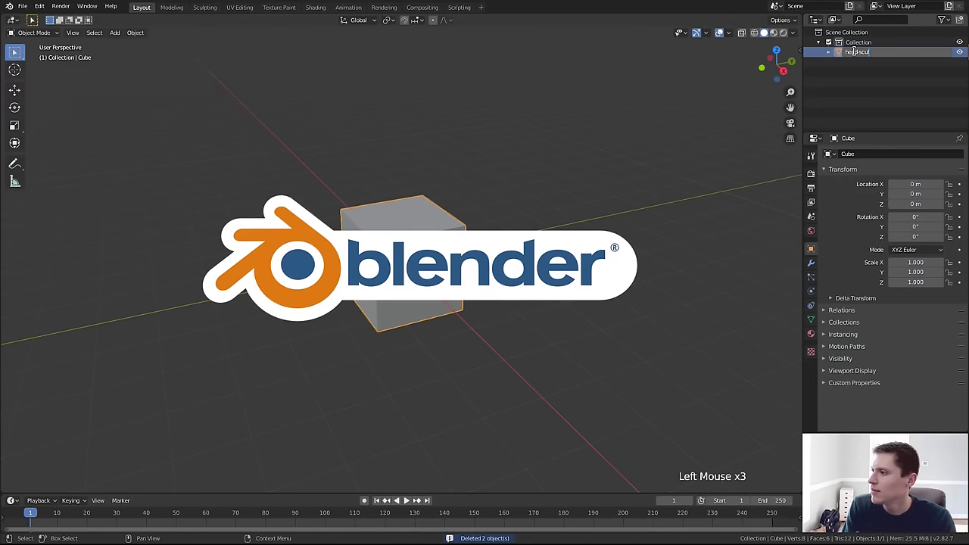
key(Return)
middle_drag(455, 250, 414, 216)
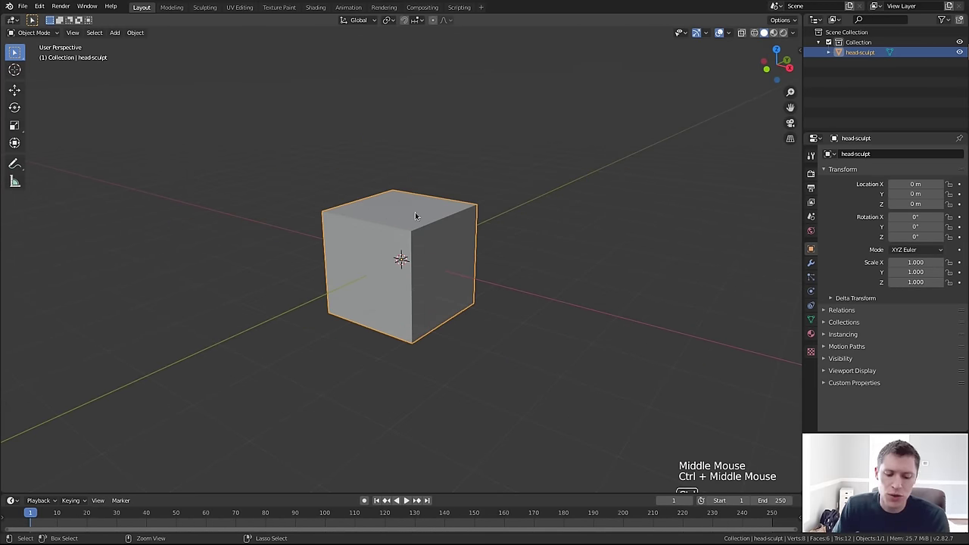
key(ctrl+5)
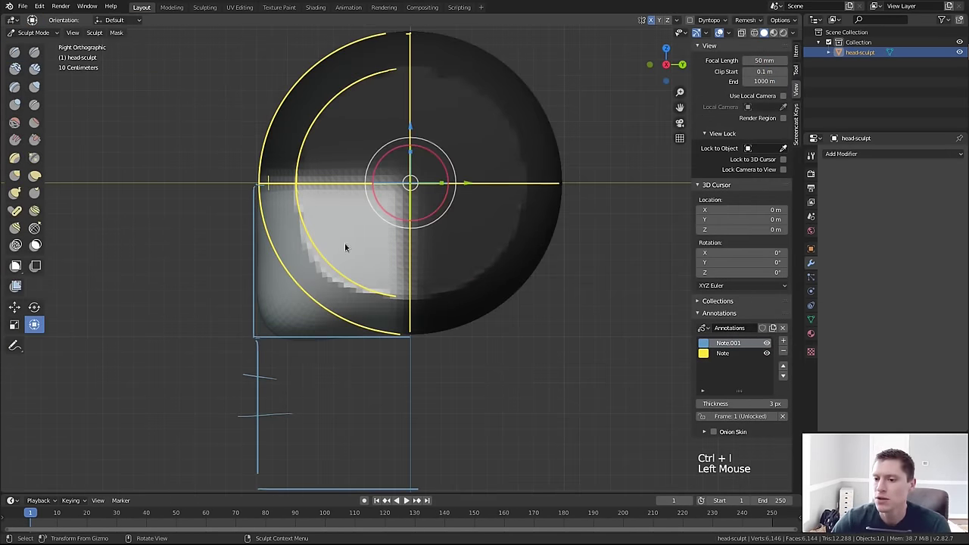
- Widen the base along X and lower it into shoulders, then pull out the cheek area
shift+middle_drag(345, 247, 329, 223)
drag(381, 117, 371, 158)
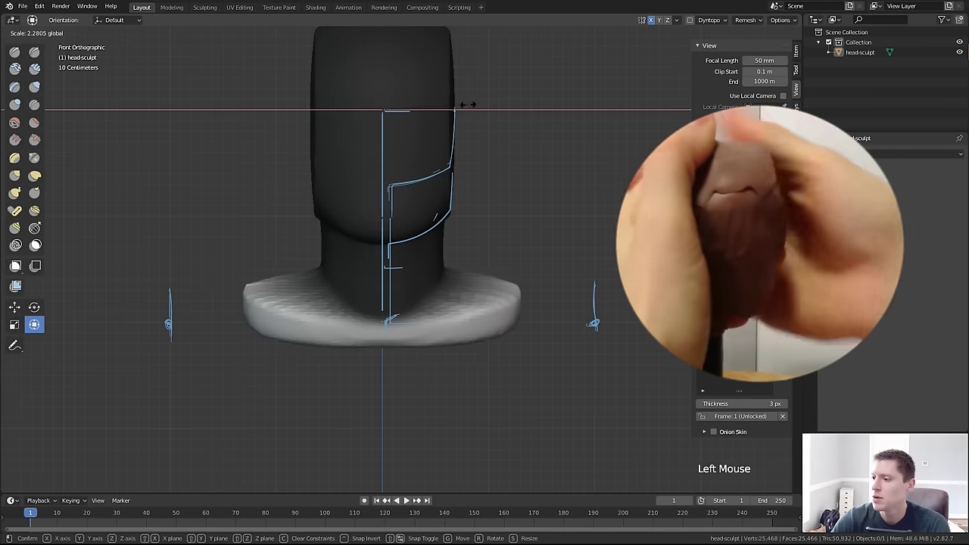
drag(467, 104, 508, 102)
drag(382, 53, 387, 89)
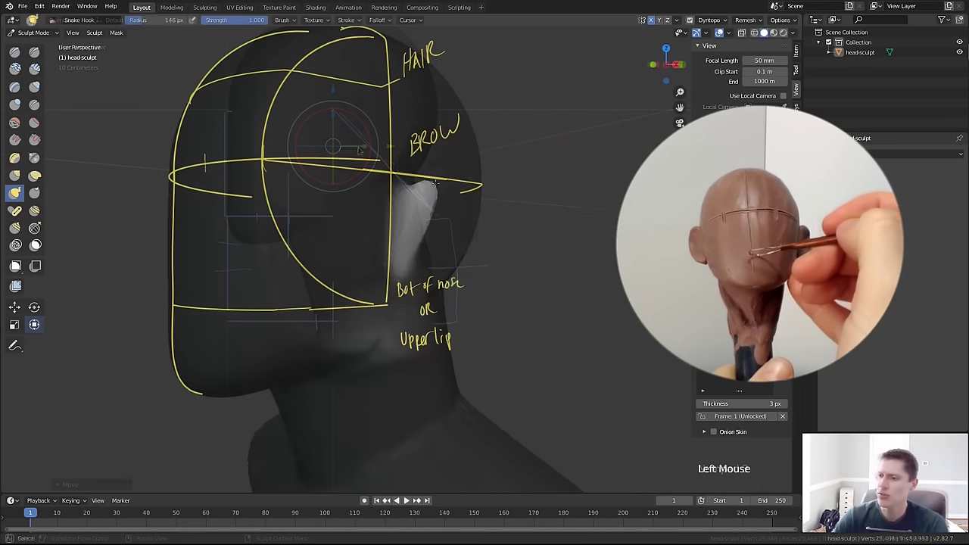
drag(421, 240, 421, 280)
- With a smaller brush, scrape the front of the face flat and push the nose forward
key(f)
click(402, 212)
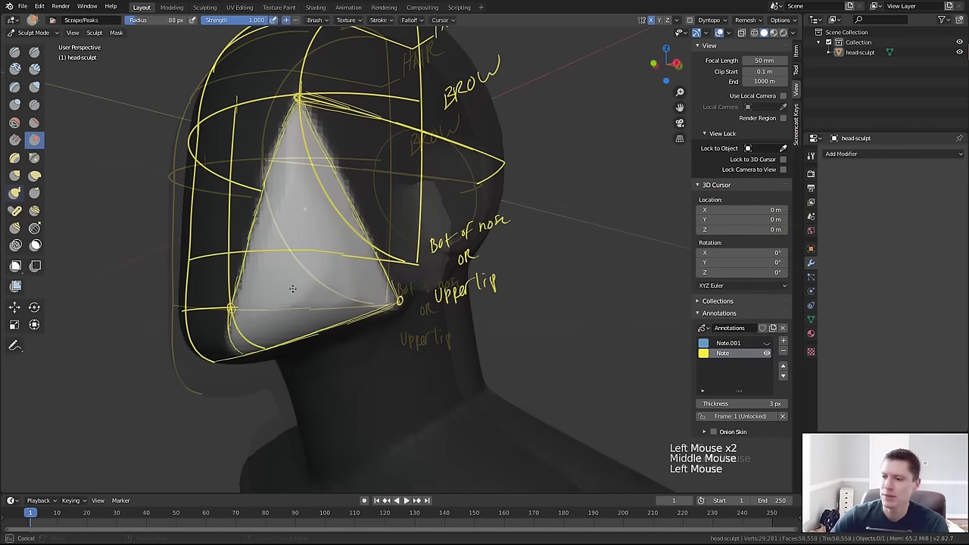
click(293, 231)
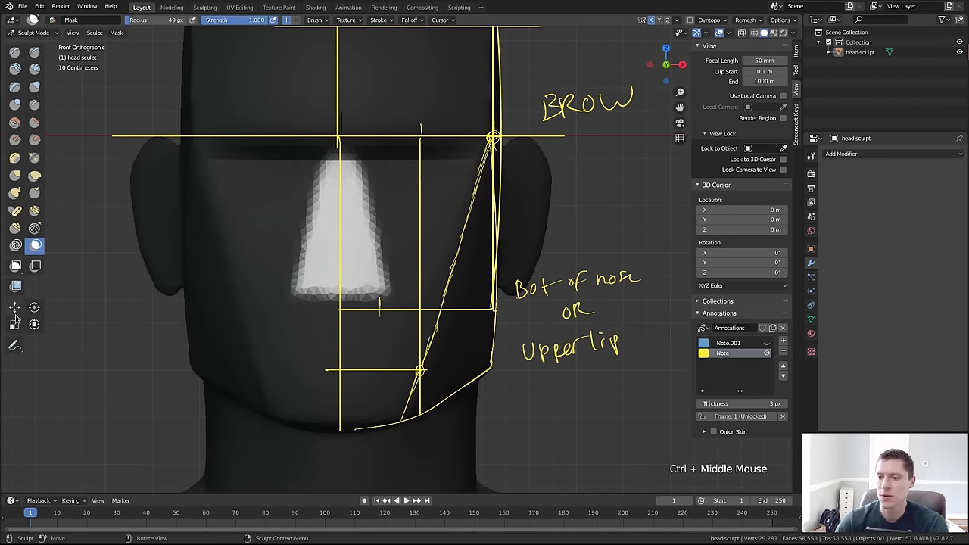
click(34, 324)
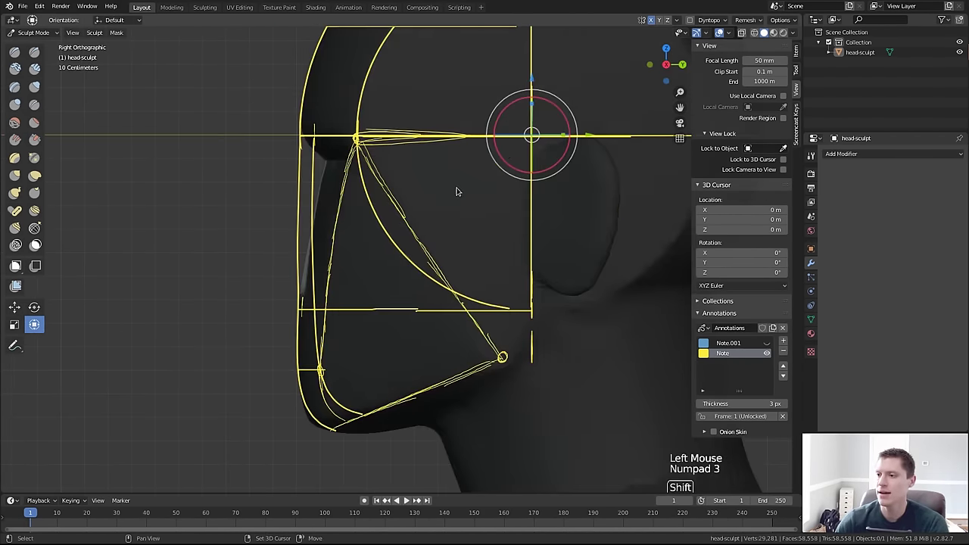
shift+middle_drag(454, 190, 275, 275)
mouse_move(275, 275)
mouse_down()
mouse_move(296, 277)
mouse_move(280, 277)
mouse_up()
- Set brush strength to 0.321, carve the brow ridge and mark a forehead guide
key(shift+f)
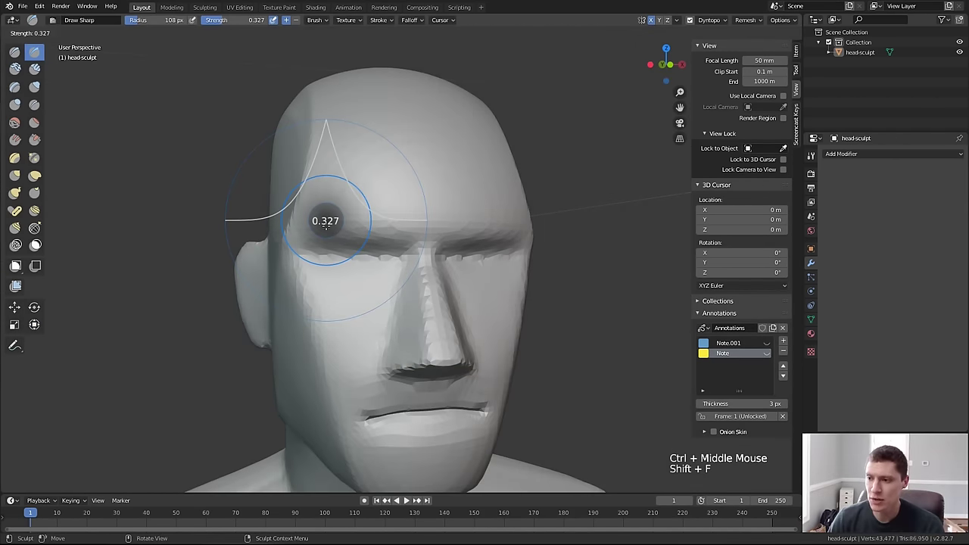
click(325, 225)
mouse_move(294, 234)
mouse_down()
mouse_move(338, 224)
mouse_move(307, 229)
mouse_move(367, 232)
mouse_up()
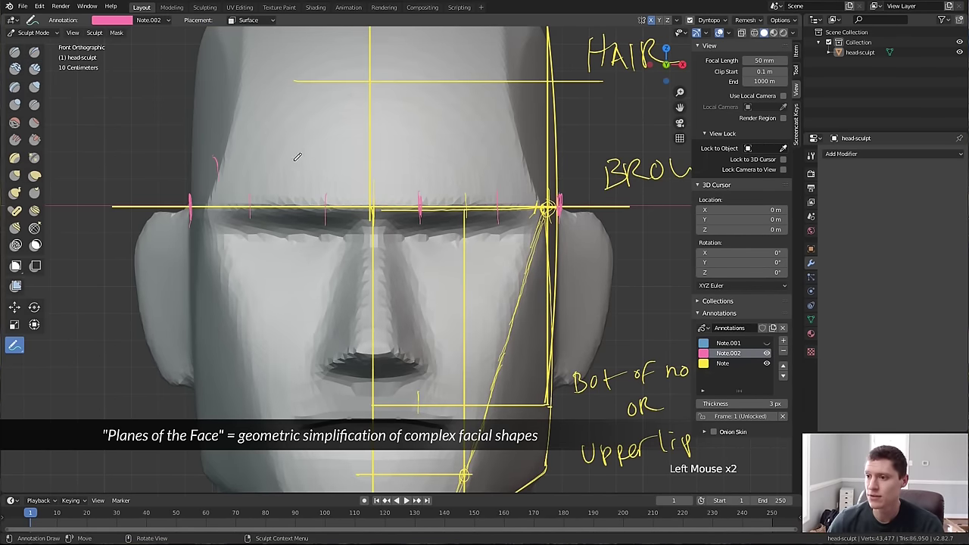
drag(292, 160, 309, 179)
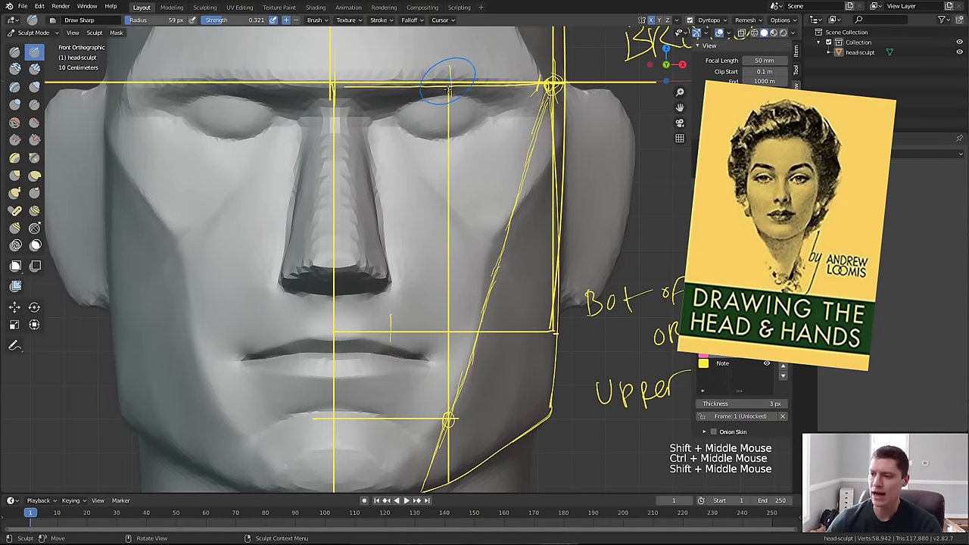
shift+middle_drag(375, 283, 383, 277)
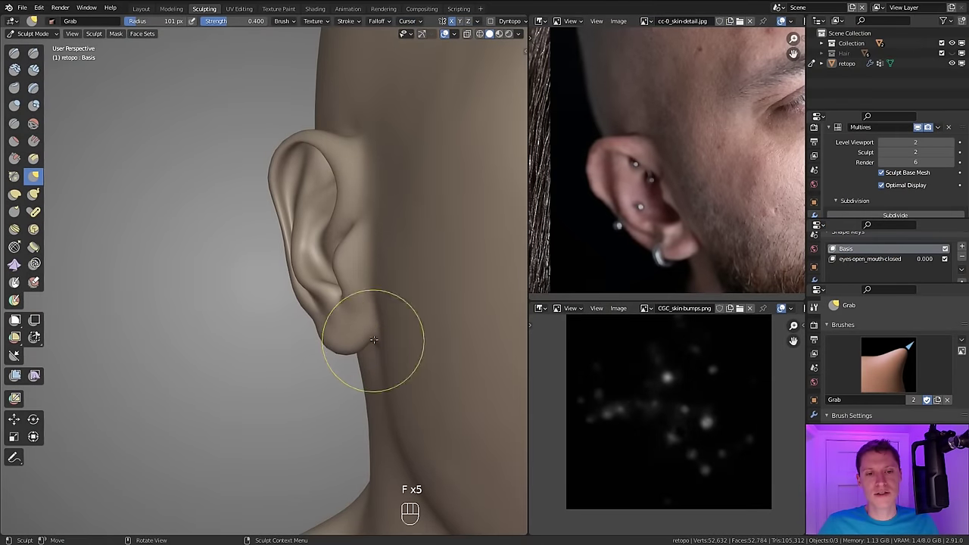
- With a smaller brush, refine the ear and add short sculpt strokes around the eye
key(f)
mouse_move(374, 340)
middle_down()
mouse_move(389, 325)
mouse_move(395, 335)
middle_up()
key(f)
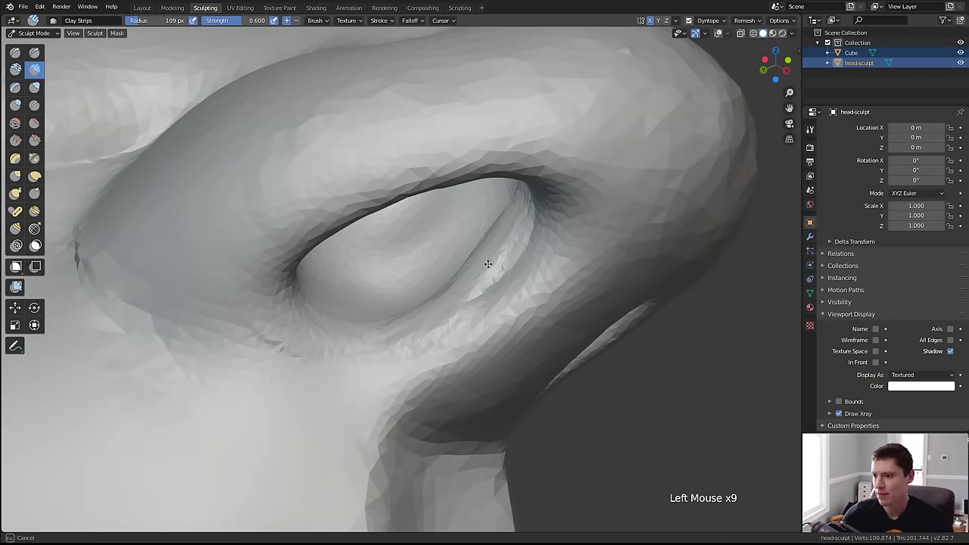
middle_drag(488, 263, 522, 250)
mouse_move(522, 250)
ctrl+middle_down()
mouse_move(555, 234)
mouse_move(499, 287)
ctrl+middle_up()
click(569, 218)
click(499, 288)
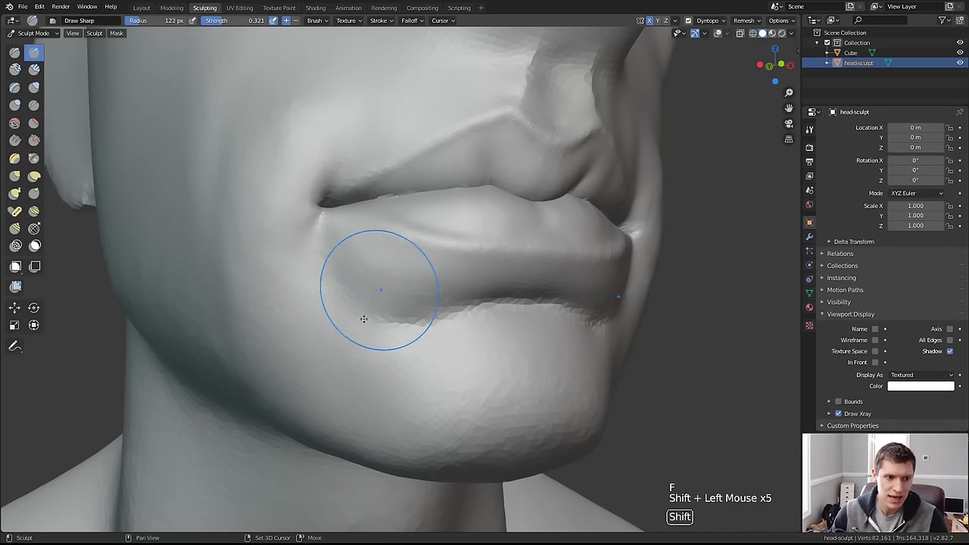
- Reduce the radius again and detail the lips, ear and underside of the chin
key(f)
mouse_move(360, 288)
shift+middle_down()
mouse_move(341, 281)
mouse_move(480, 303)
shift+middle_up()
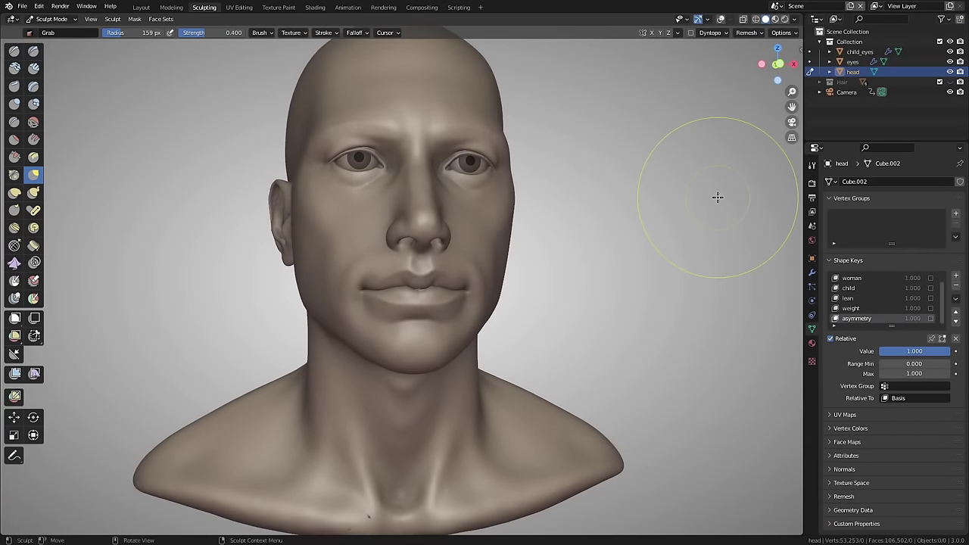
mouse_move(718, 197)
middle_down()
mouse_move(627, 207)
mouse_move(655, 194)
mouse_move(735, 209)
mouse_move(616, 234)
middle_up()
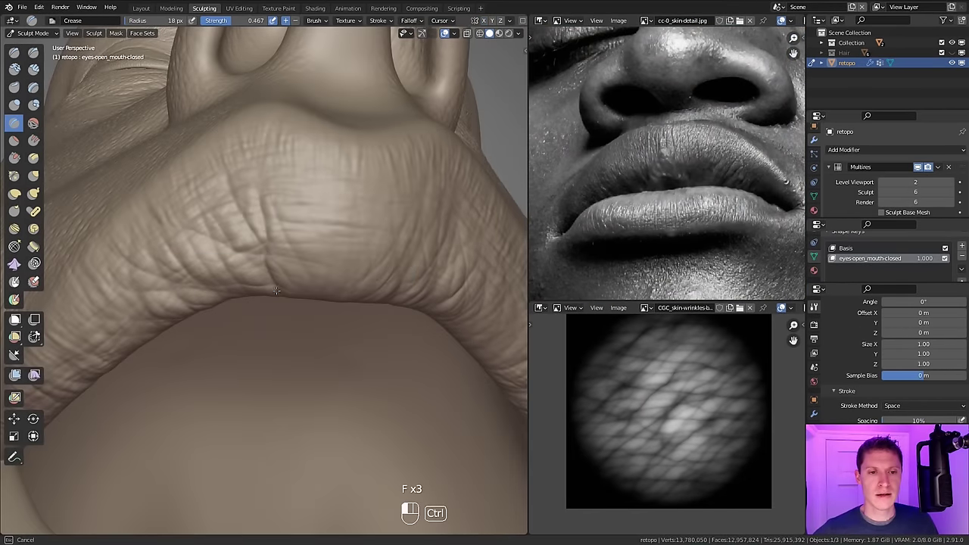
mouse_move(276, 290)
middle_down()
mouse_move(401, 206)
mouse_move(328, 174)
middle_up()
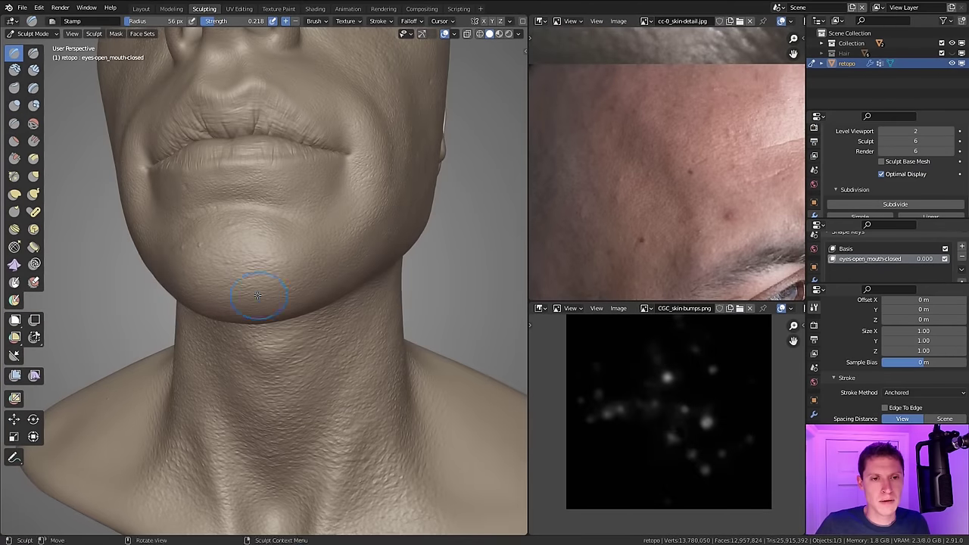
middle_drag(321, 277, 376, 250)
mouse_move(445, 307)
middle_down()
mouse_move(275, 184)
mouse_move(296, 202)
mouse_move(299, 293)
mouse_move(287, 278)
mouse_move(265, 292)
middle_up()
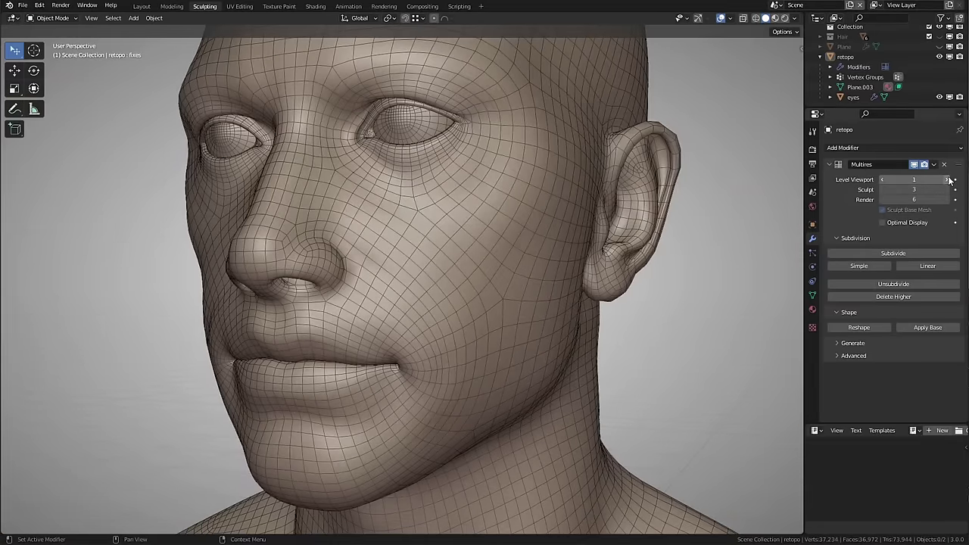
- Step the Multires Level Viewport from 1 up to 6 to reveal the skin detail
click(950, 180)
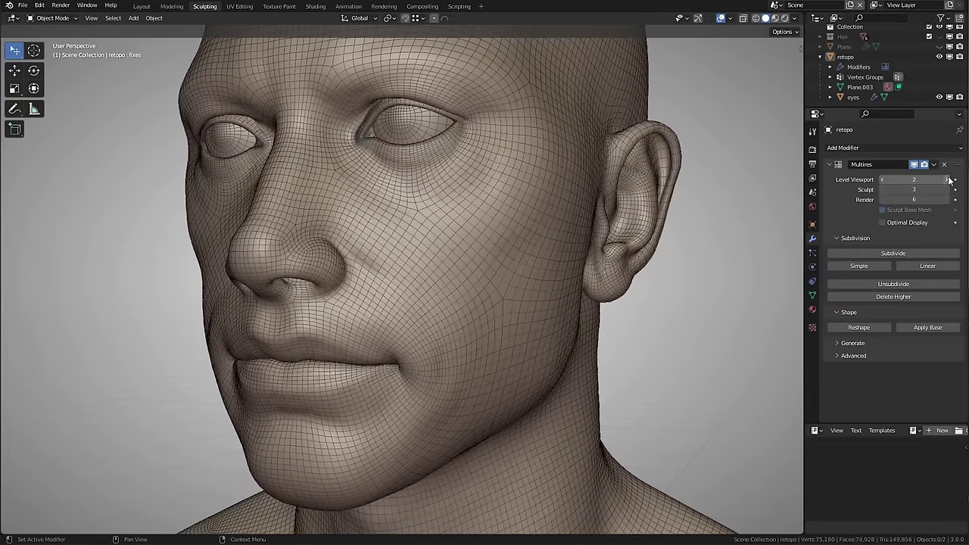
click(949, 179)
click(949, 179)
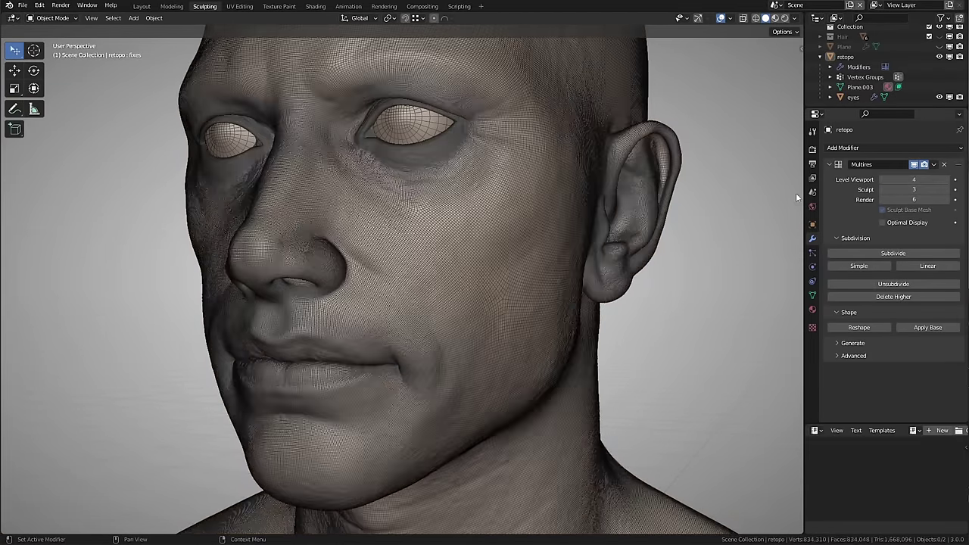
scroll(534, 237, up, 6)
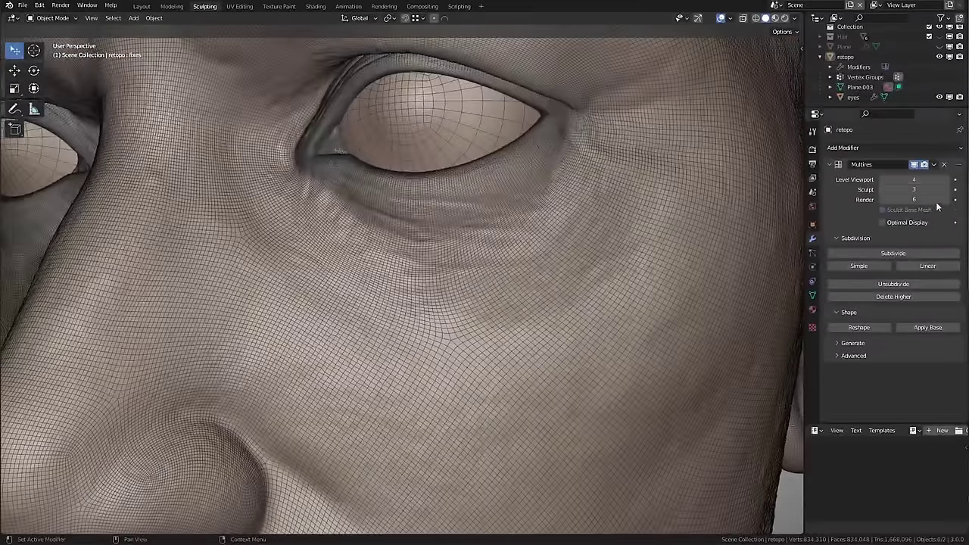
click(950, 179)
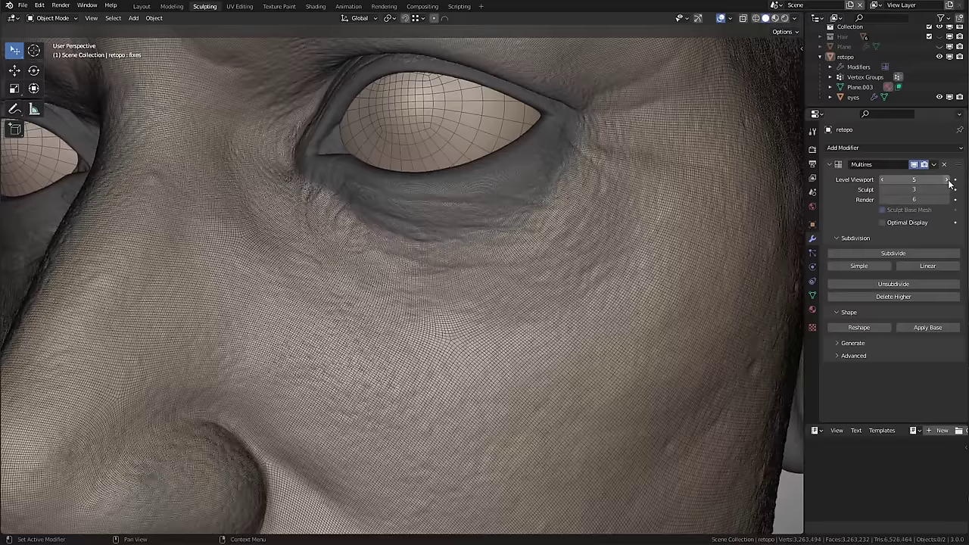
click(948, 180)
scroll(548, 285, up, 8)
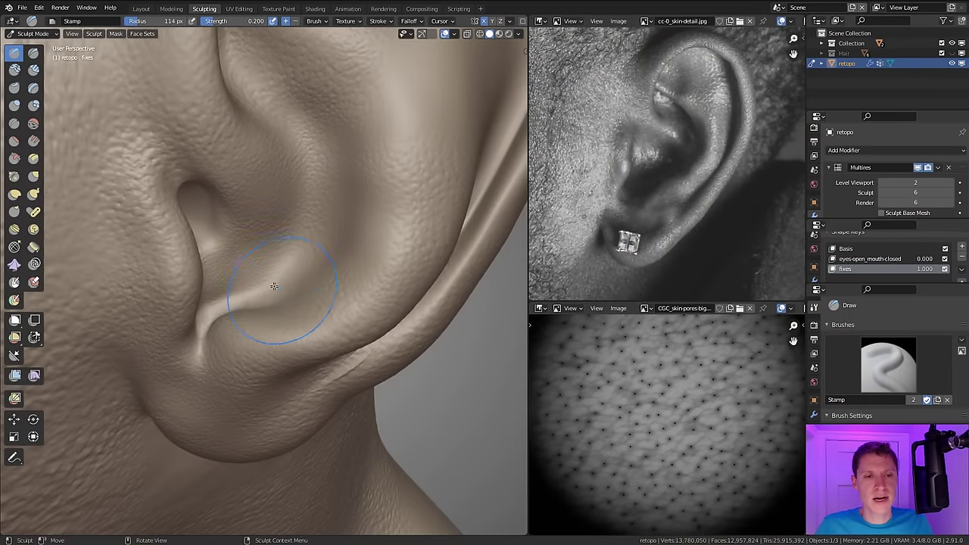
- Around the ear, switch the sculpt brush from Crease to Stamp
mouse_move(274, 286)
middle_down()
mouse_move(302, 310)
mouse_move(341, 169)
mouse_move(303, 260)
mouse_move(218, 317)
mouse_move(303, 249)
mouse_move(329, 147)
middle_up()
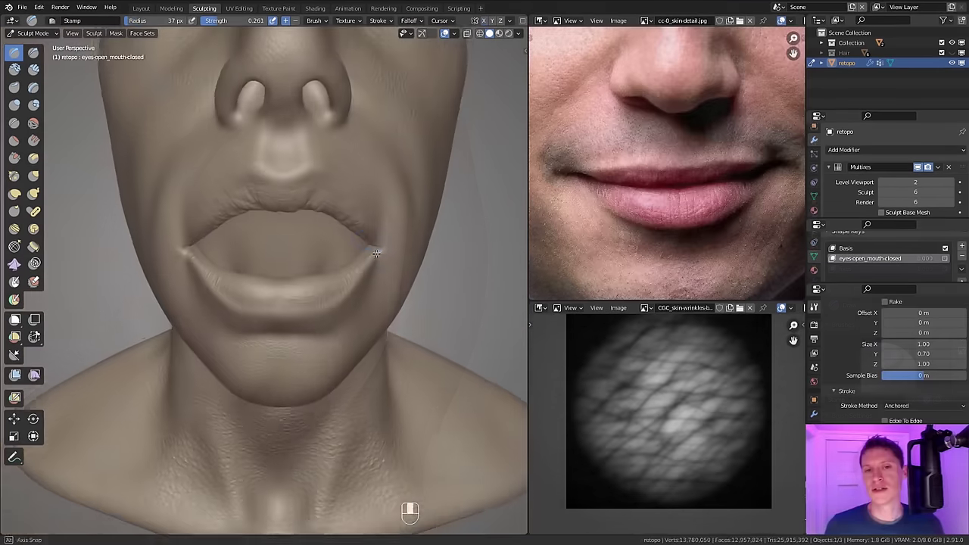
scroll(290, 327, up, 3)
click(313, 20)
click(318, 60)
click(400, 69)
- Stamp the lips at 15 px radius with higher strength, then texture the neck and cheek
middle_drag(333, 189, 292, 230)
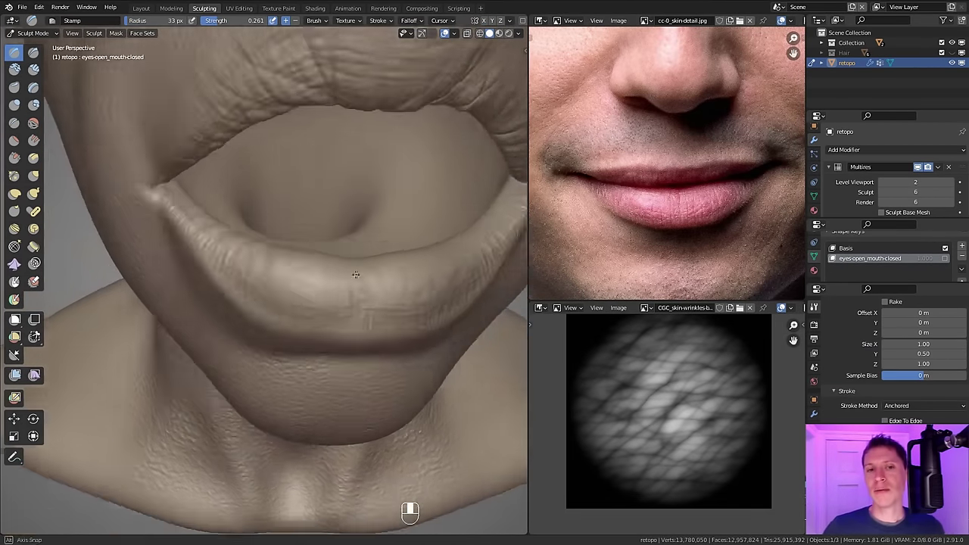
middle_drag(321, 333, 302, 249)
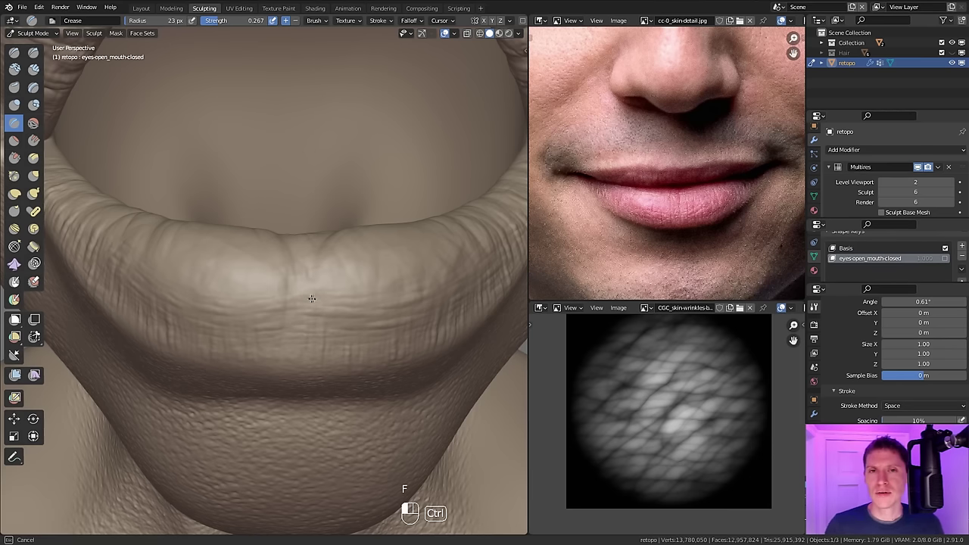
middle_drag(303, 298, 292, 251)
key(f)
key(shift+f)
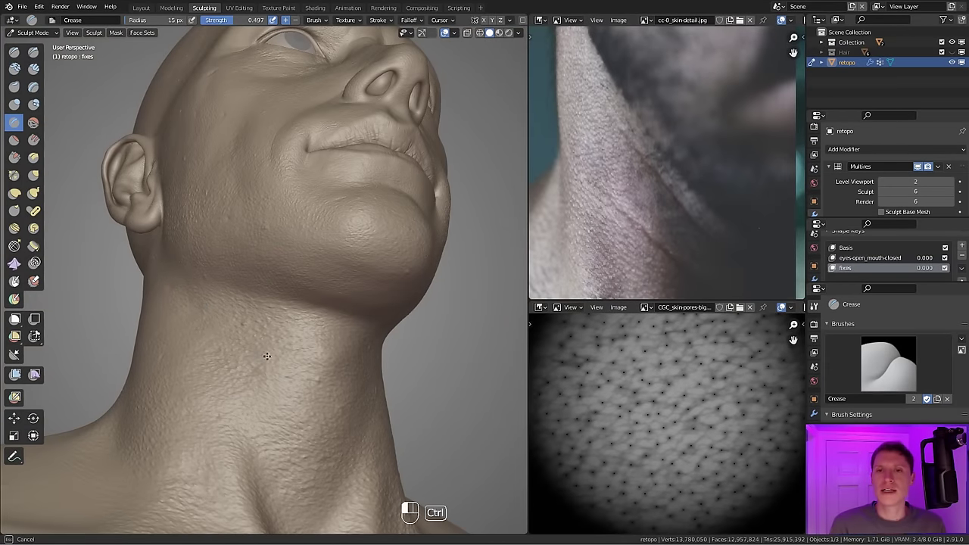
middle_drag(267, 356, 316, 333)
ctrl+middle_drag(393, 297, 400, 303)
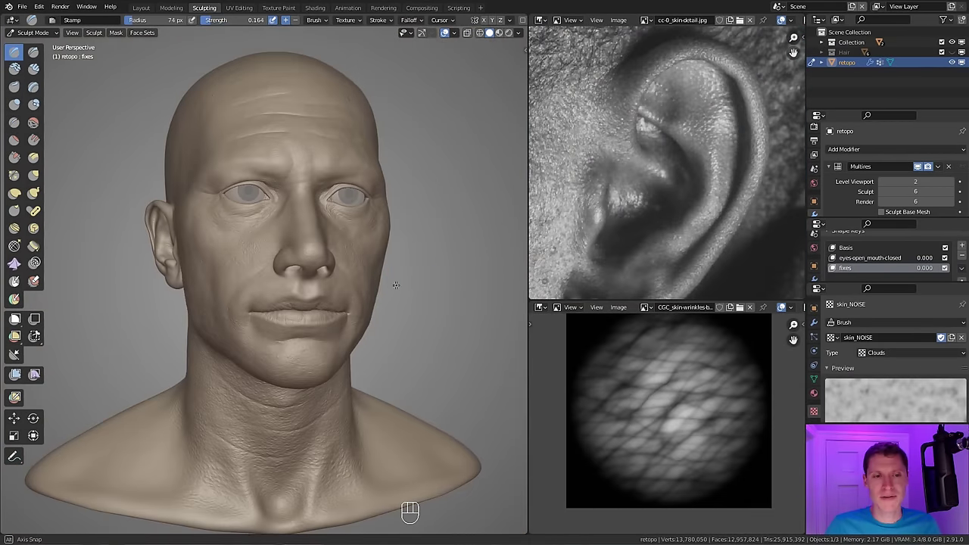
mouse_move(395, 285)
middle_down()
mouse_move(274, 253)
mouse_move(308, 270)
mouse_move(389, 236)
mouse_move(325, 277)
mouse_move(327, 292)
middle_up()
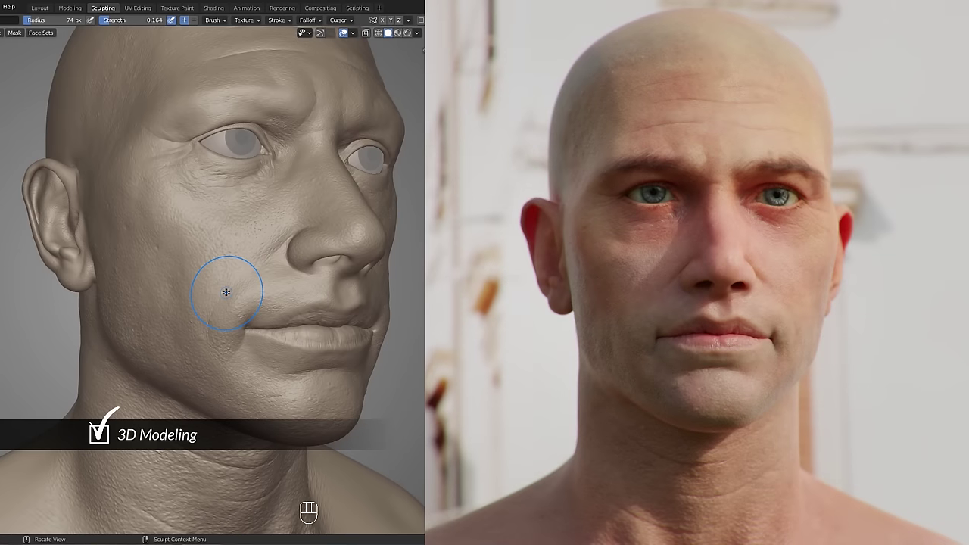
- Reposition the eyeball, enlarge it to about 1.019, and slide an edge loop on the glasses arm
mouse_move(220, 289)
middle_down()
mouse_move(249, 277)
mouse_move(281, 205)
middle_up()
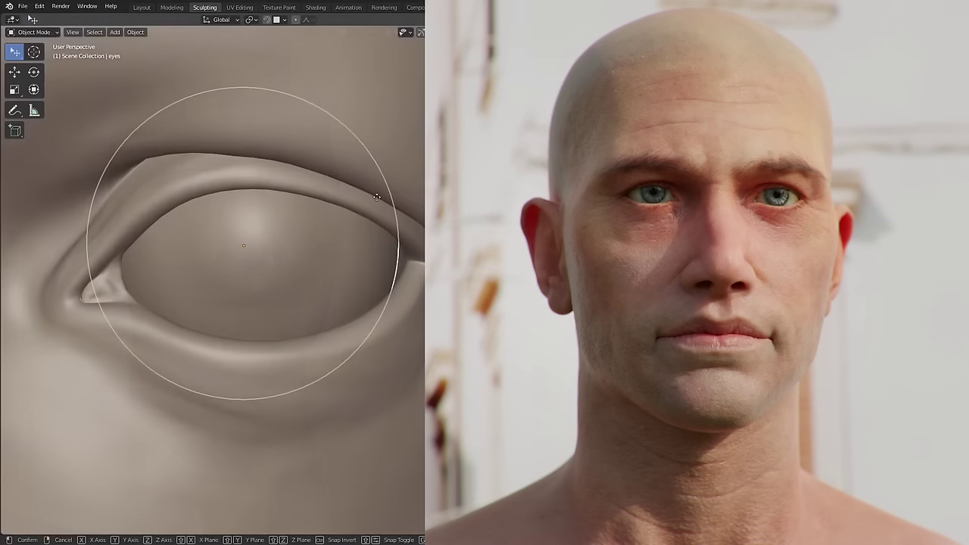
click(379, 192)
click(393, 189)
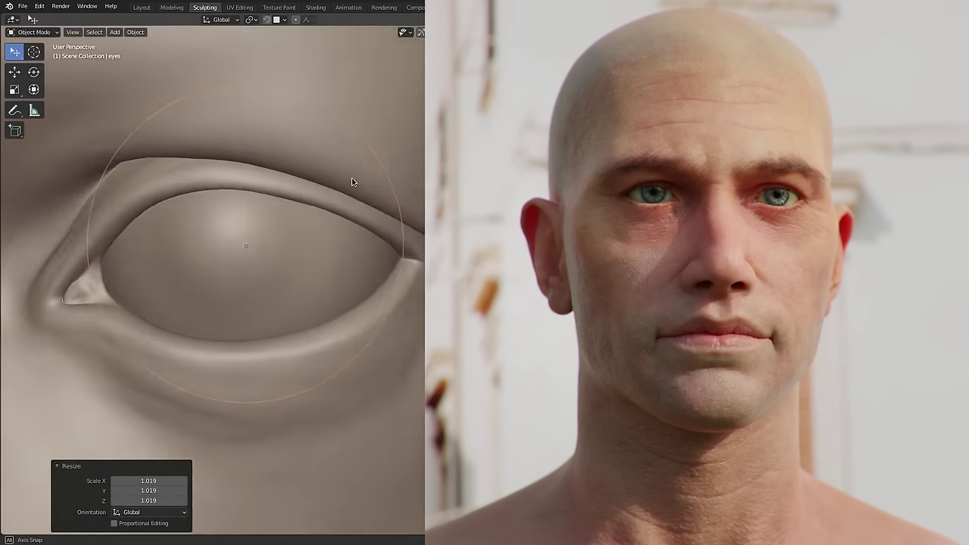
click(212, 199)
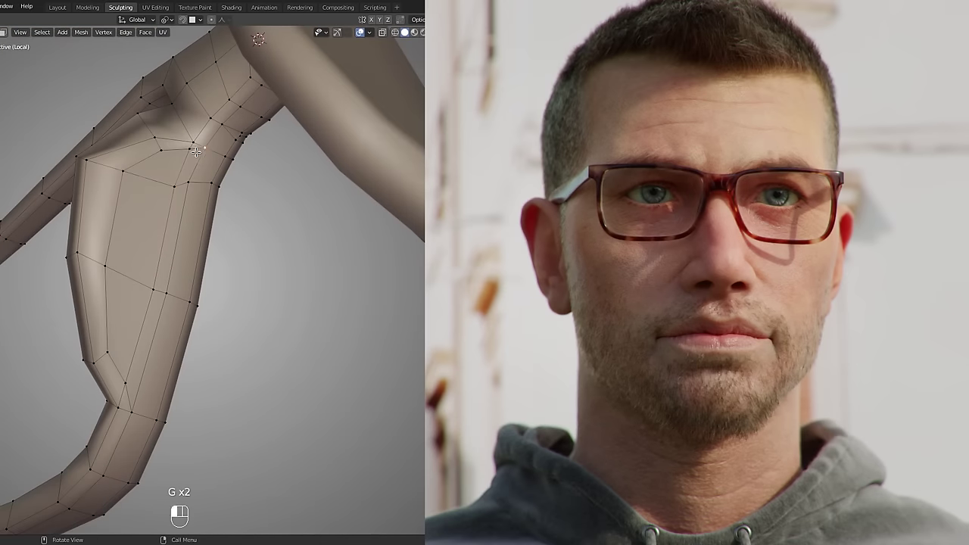
- Return to Object Mode and inspect the subdivision-smoothed glasses temple arm
middle_drag(134, 409, 197, 386)
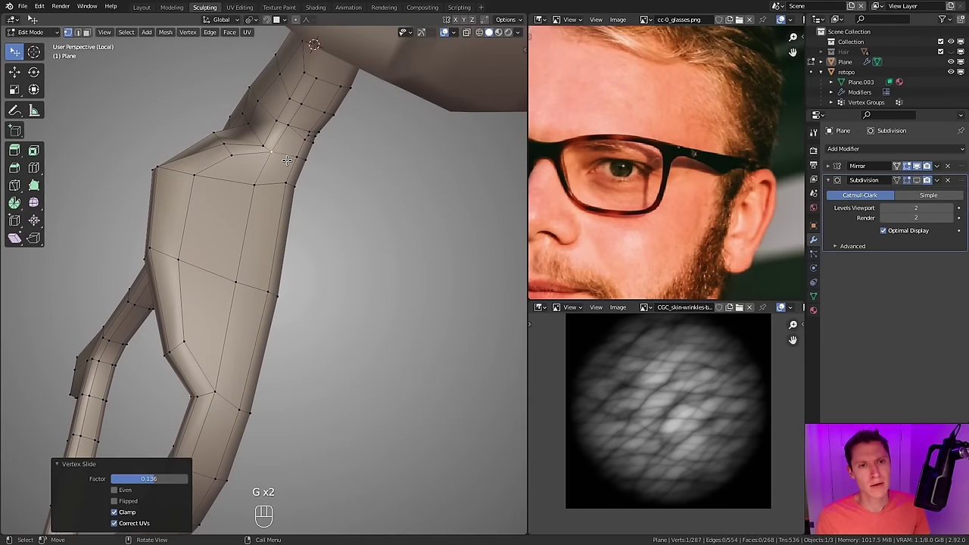
key(Tab)
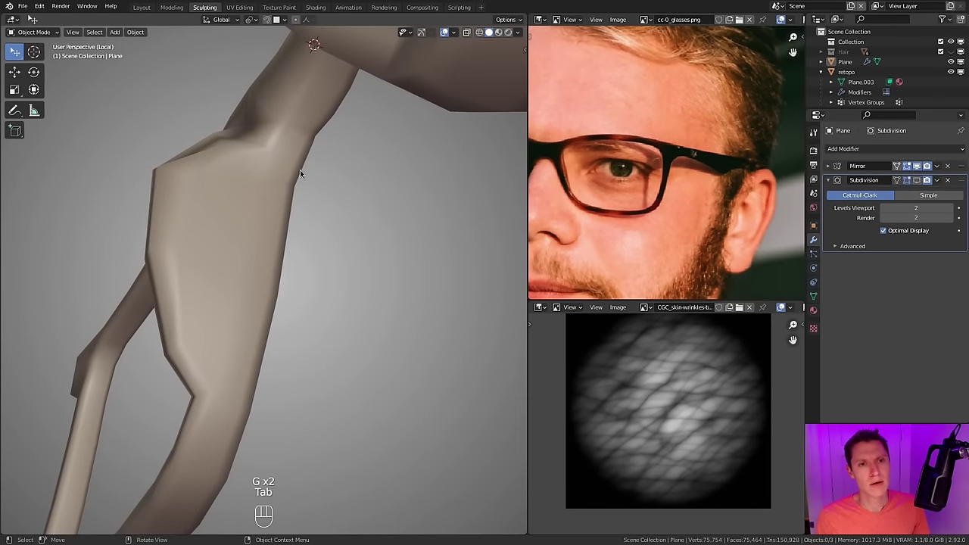
middle_drag(300, 169, 283, 142)
mouse_move(273, 227)
middle_down()
mouse_move(296, 218)
mouse_move(478, 242)
mouse_move(265, 233)
middle_up()
- Bevel the lens edge loops with 2 segments and check the rounded lens front
key(ctrl+b)
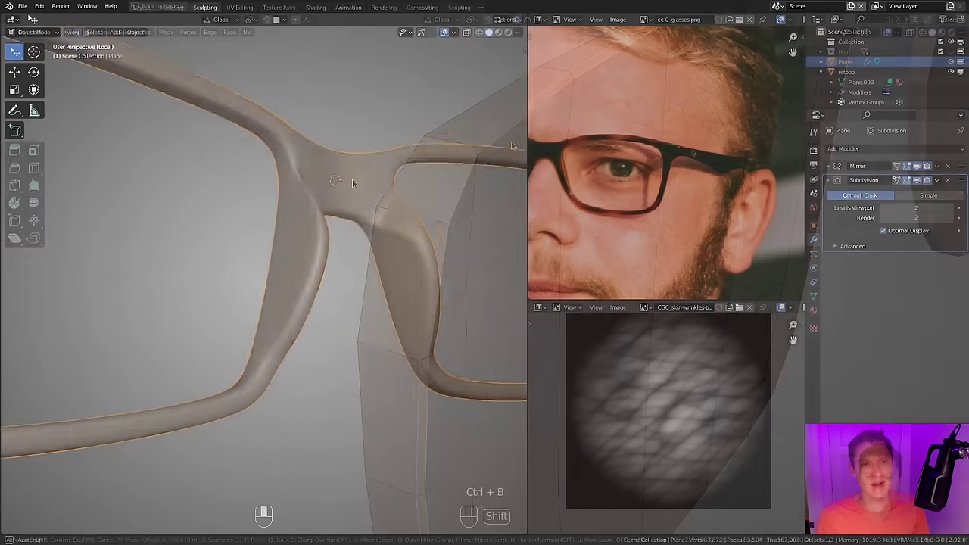
click(199, 378)
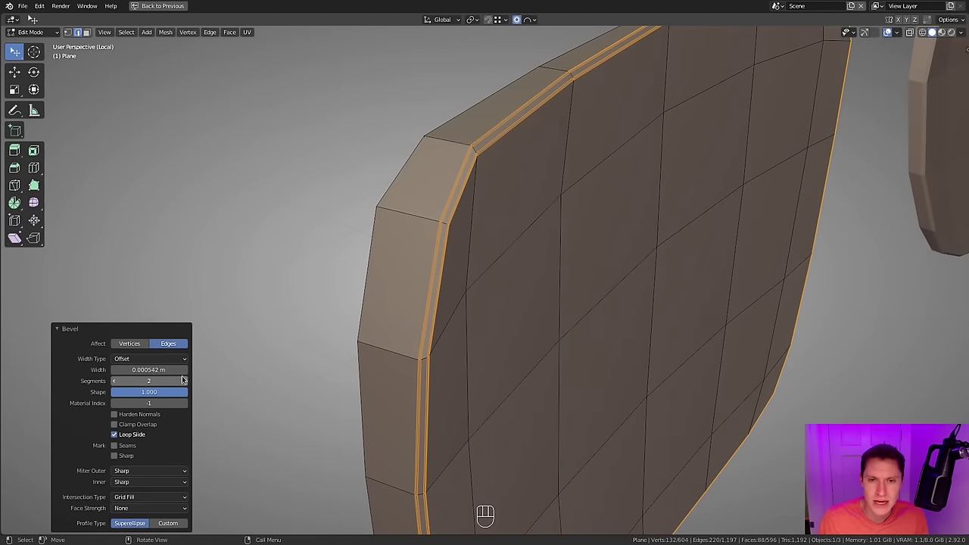
key(Tab)
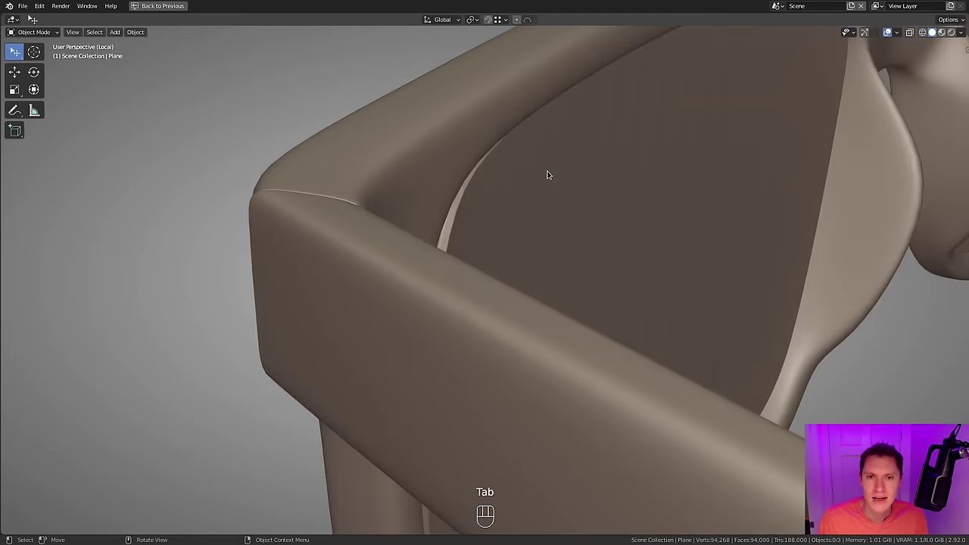
right_click(547, 174)
shift+middle_drag(575, 197, 508, 266)
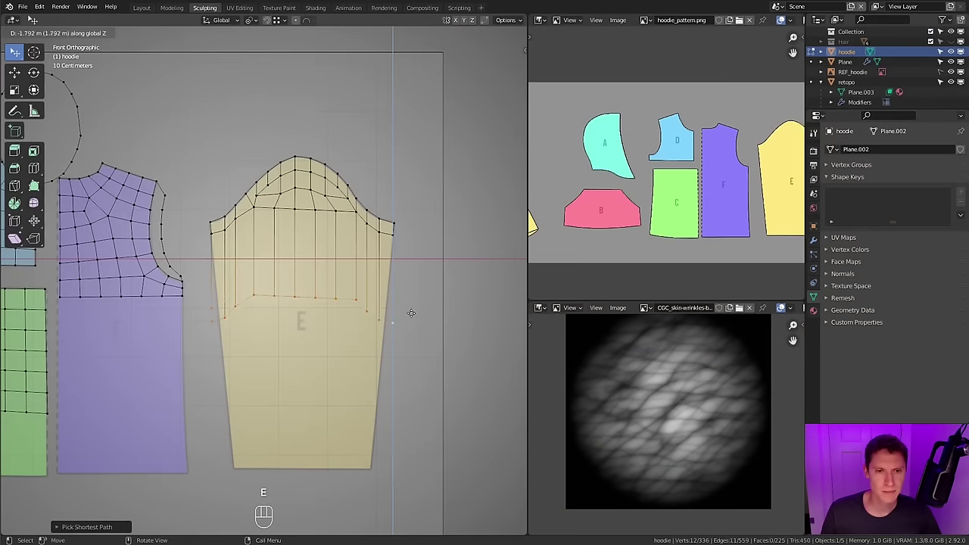
- Move the sleeve panel's bottom-edge vertices and shift a hoodie piece along X
key(g)
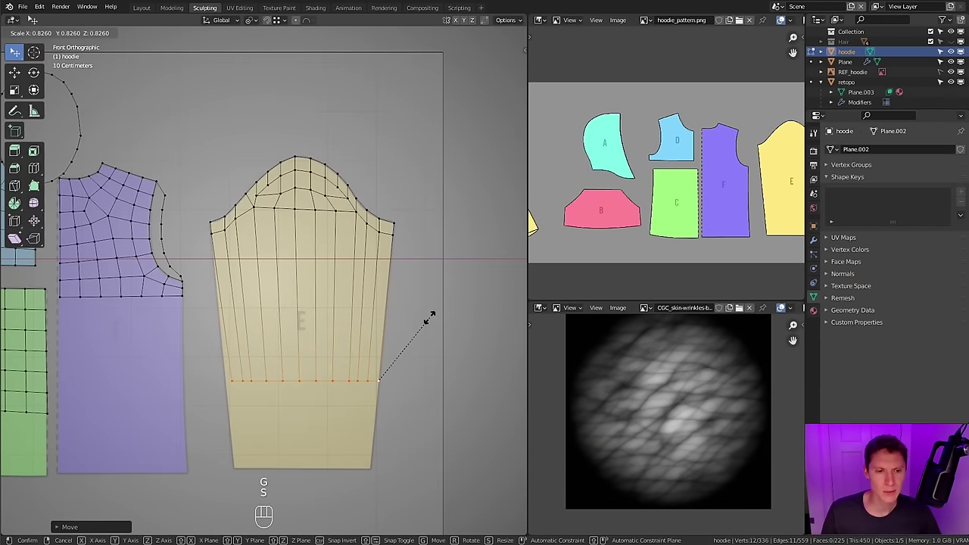
ctrl+middle_drag(394, 280, 374, 288)
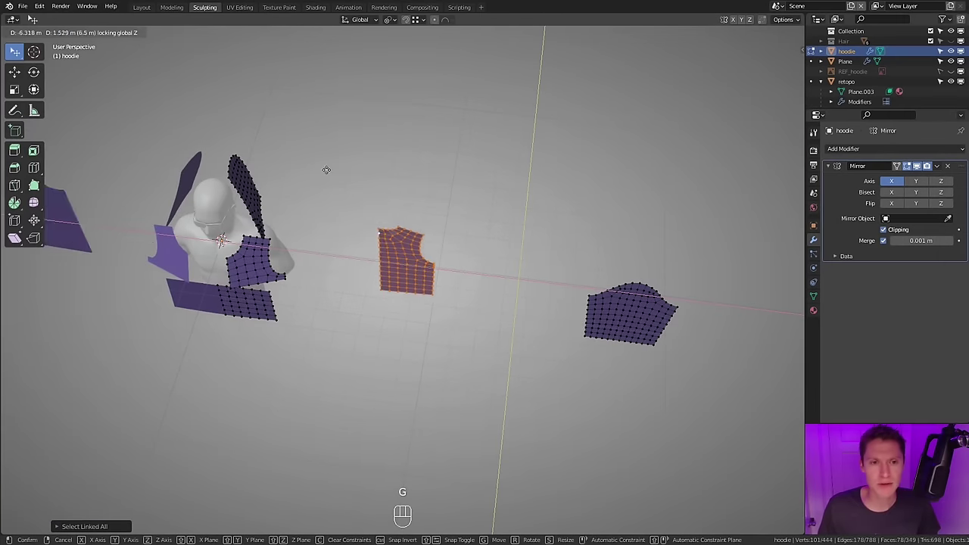
shift+middle_drag(326, 167, 503, 261)
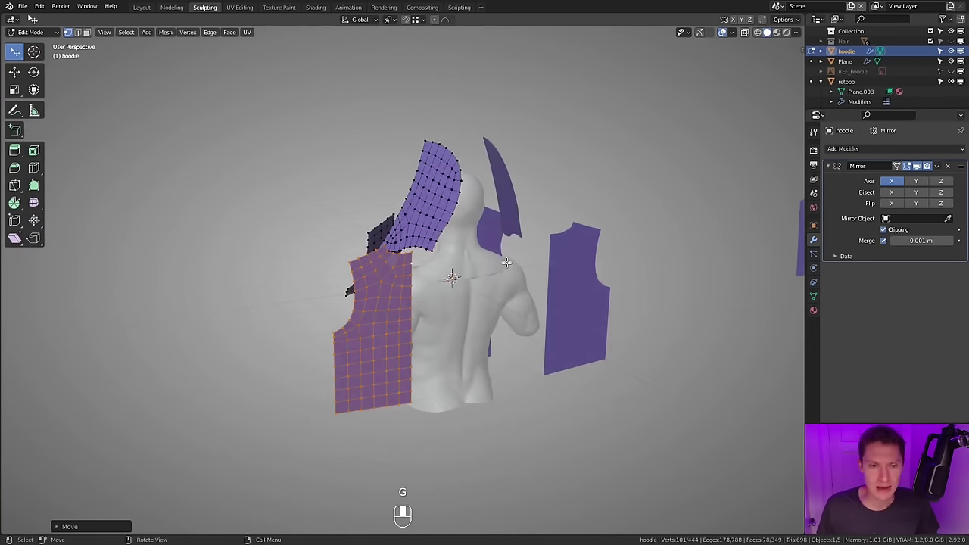
key(g)
- Play the cloth simulation so the purple hoodie drapes around the bust
middle_click(505, 263)
key(shift+space)
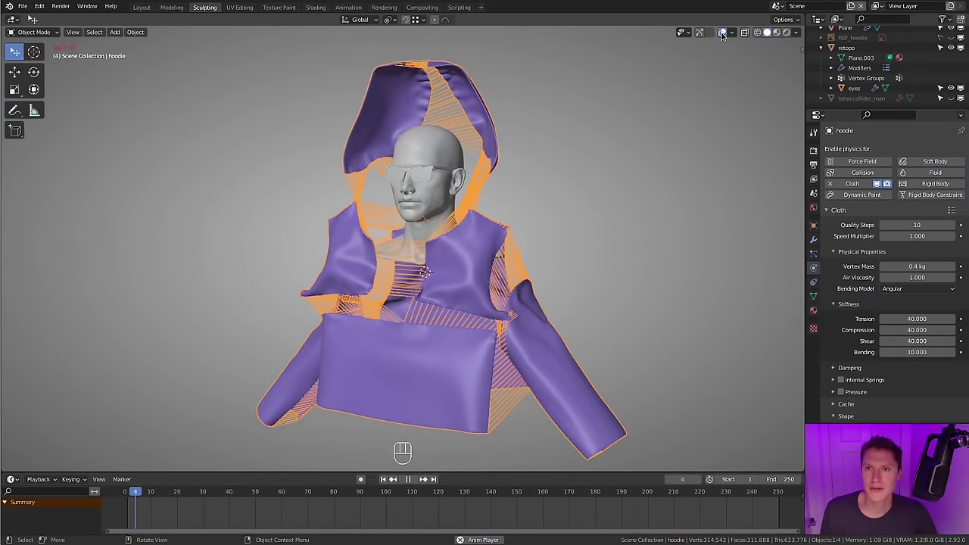
middle_drag(669, 161, 726, 161)
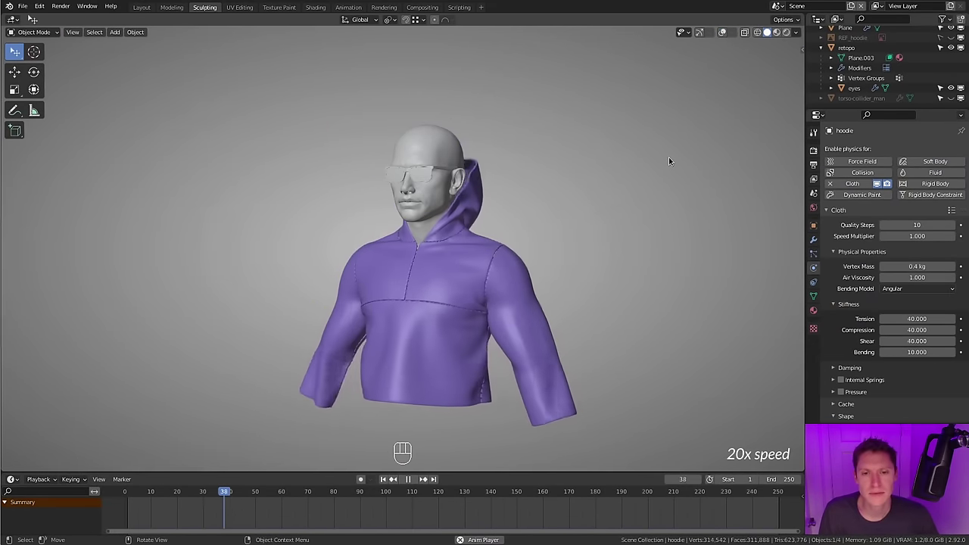
middle_drag(486, 208, 560, 207)
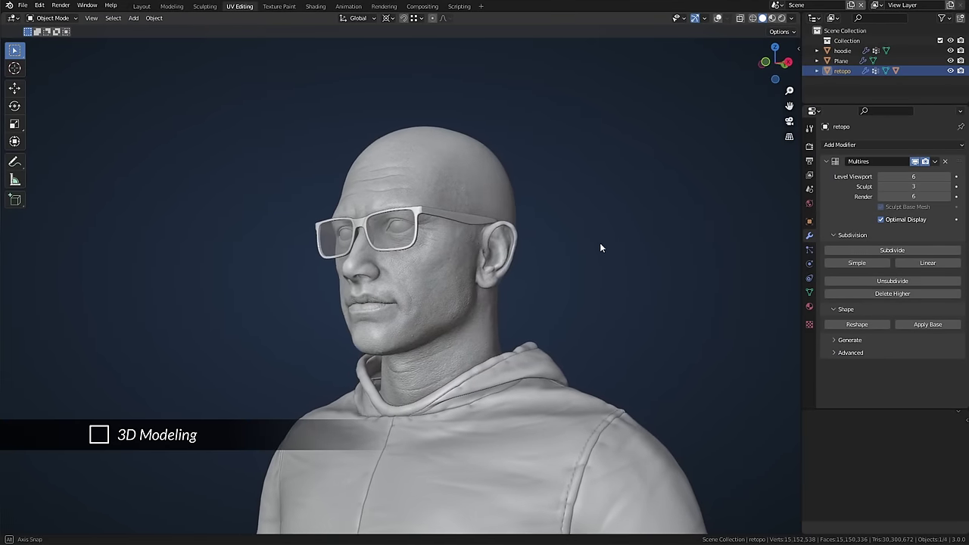
- Orbit around the finished head from the ear to a three-quarter and front view
middle_drag(592, 263, 613, 268)
middle_drag(527, 215, 660, 208)
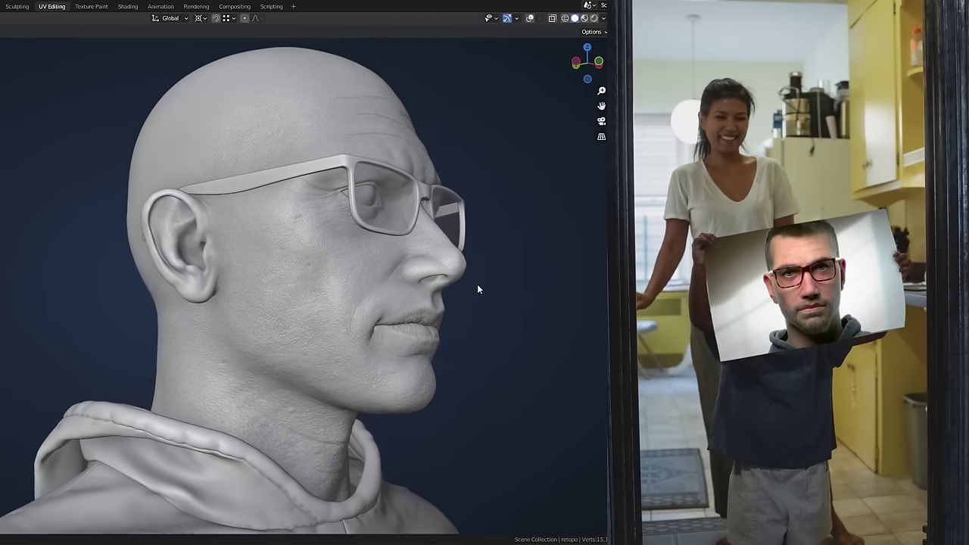
scroll(665, 288, down, 4)
middle_drag(489, 253, 449, 264)
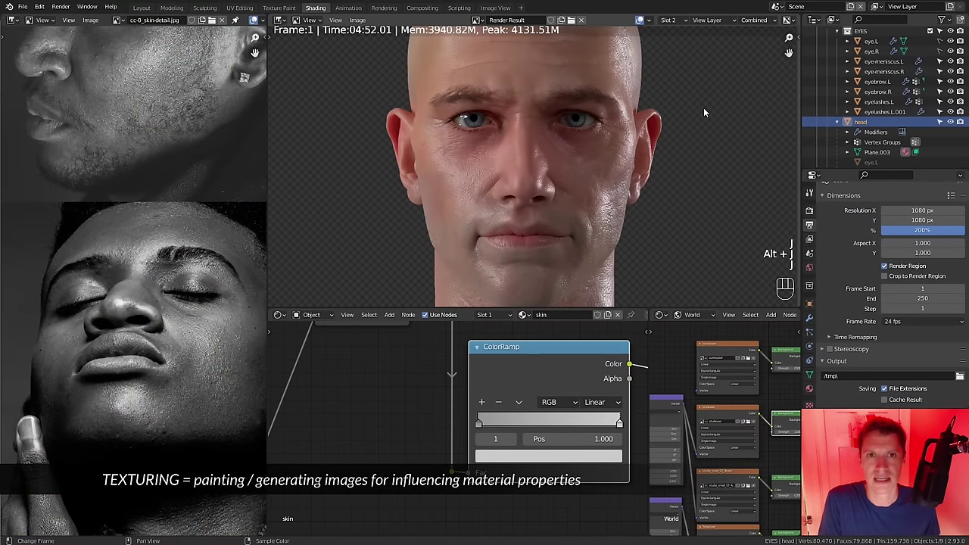
- Compare the stored head render slots with J and view the head's right side
scroll(598, 100, up, 4)
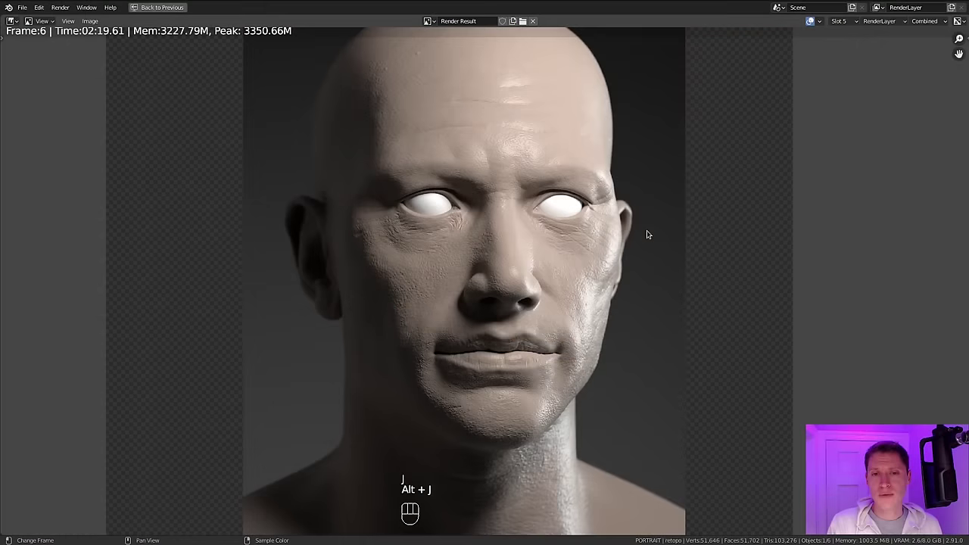
key(j)
scroll(433, 221, up, 6)
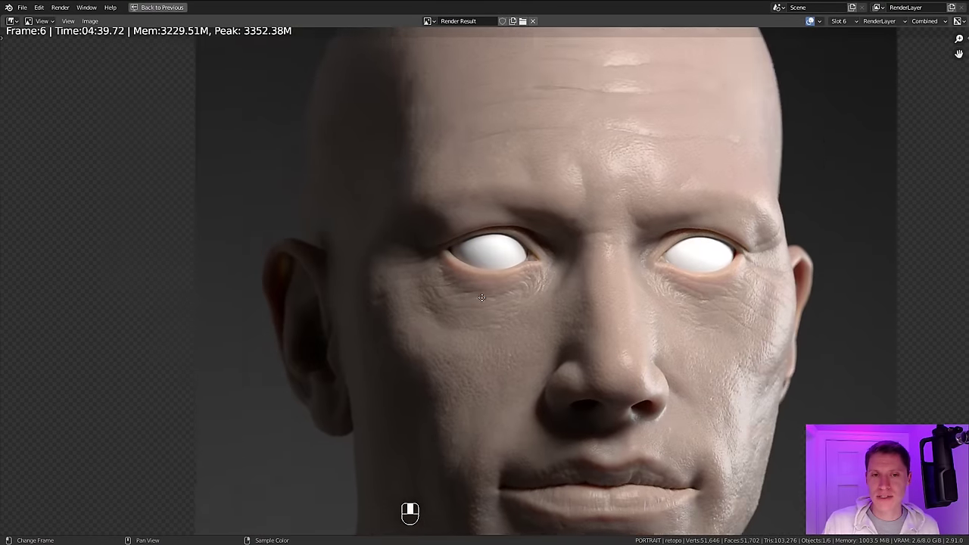
scroll(509, 300, down, 1)
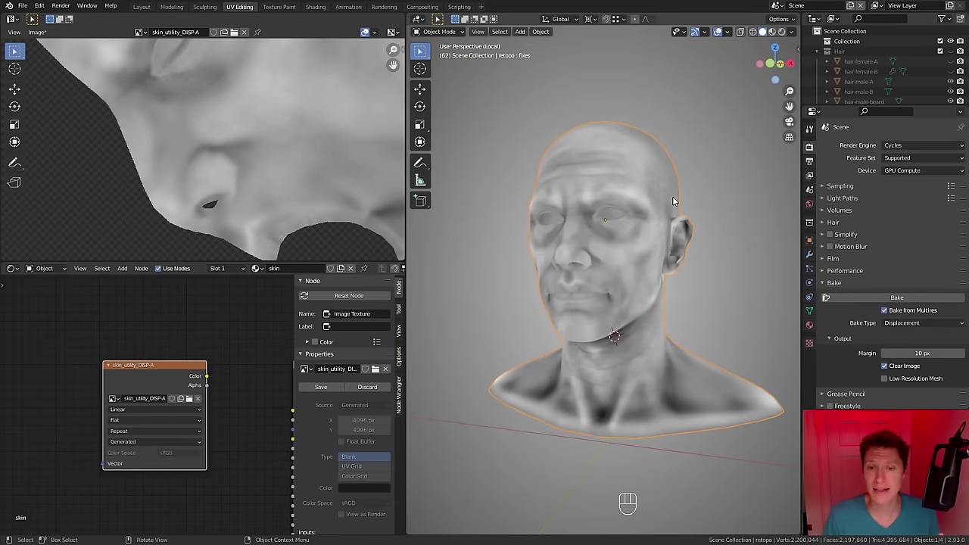
middle_drag(701, 198, 676, 198)
scroll(676, 198, up, 2)
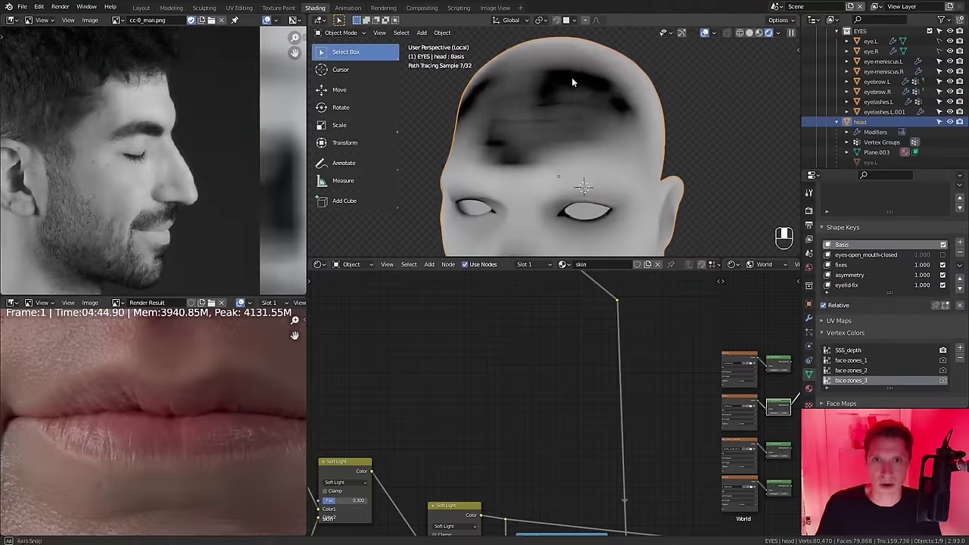
scroll(530, 401, up, 3)
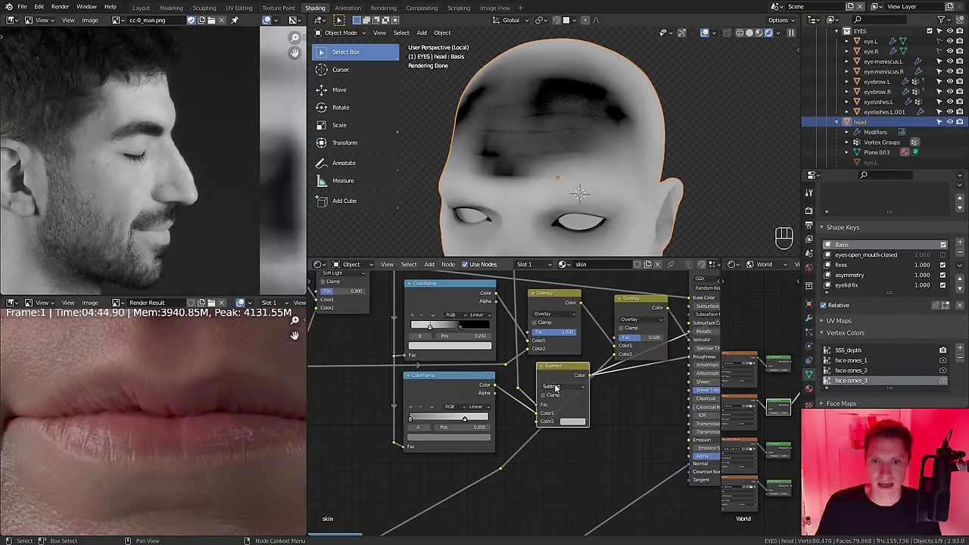
- Set the Subtract node's second input to 0.5 grey and shift the node right
click(599, 431)
text(0.5)
key(Return)
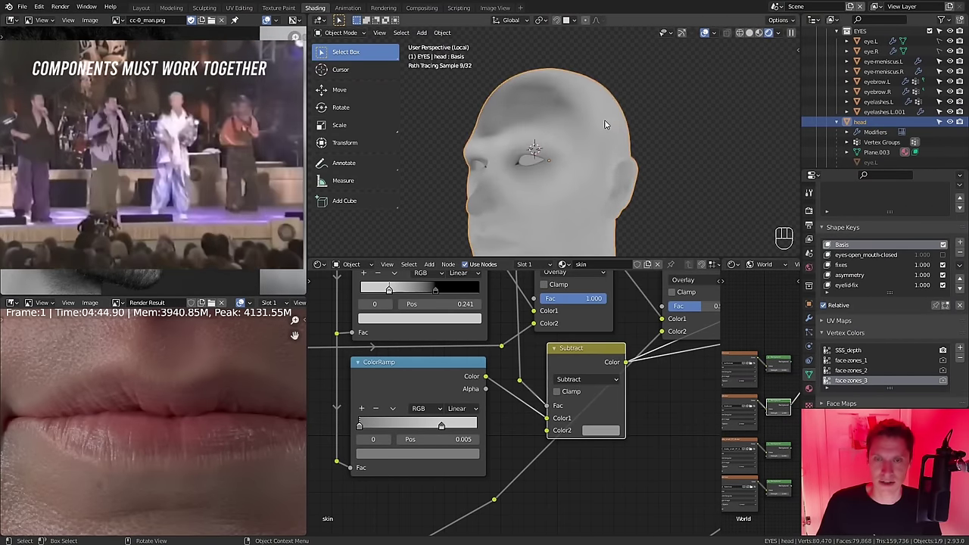
scroll(629, 325, down, 3)
middle_drag(601, 418, 554, 434)
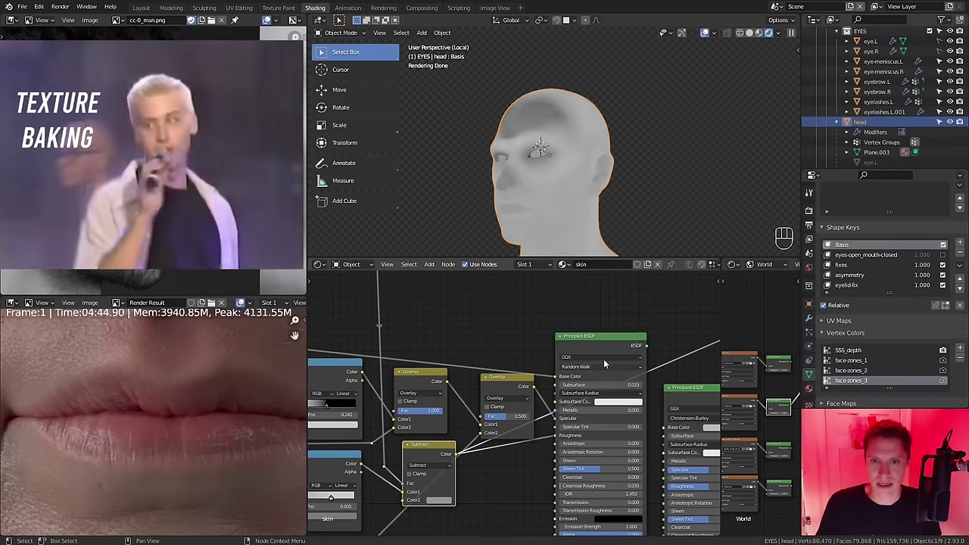
drag(435, 451, 470, 454)
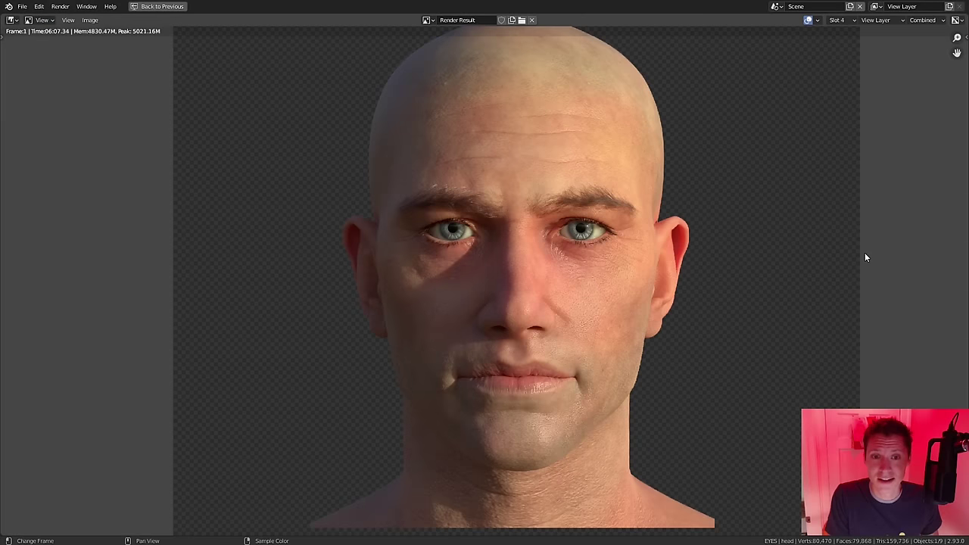
- Cycle back and forth through the stored head renders to compare their lighting
key(j)
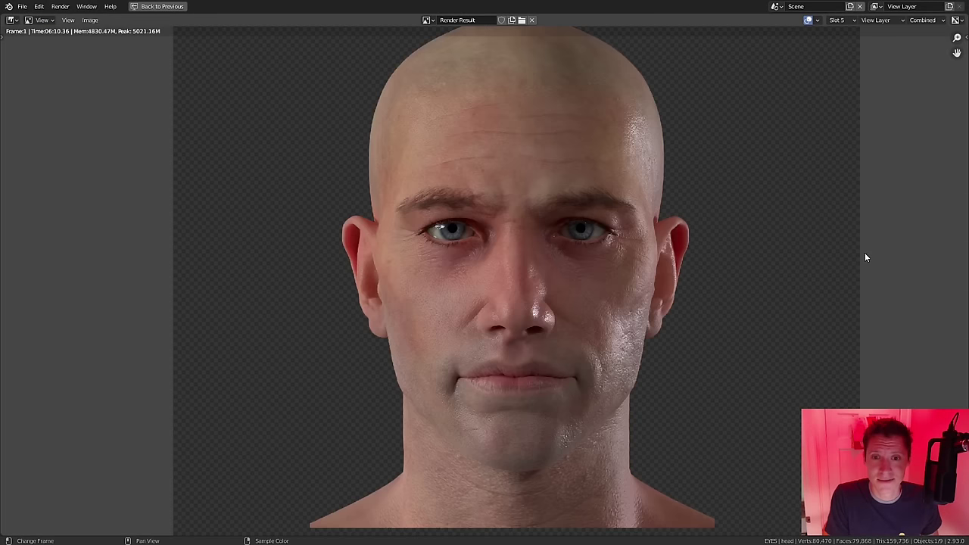
key(j)
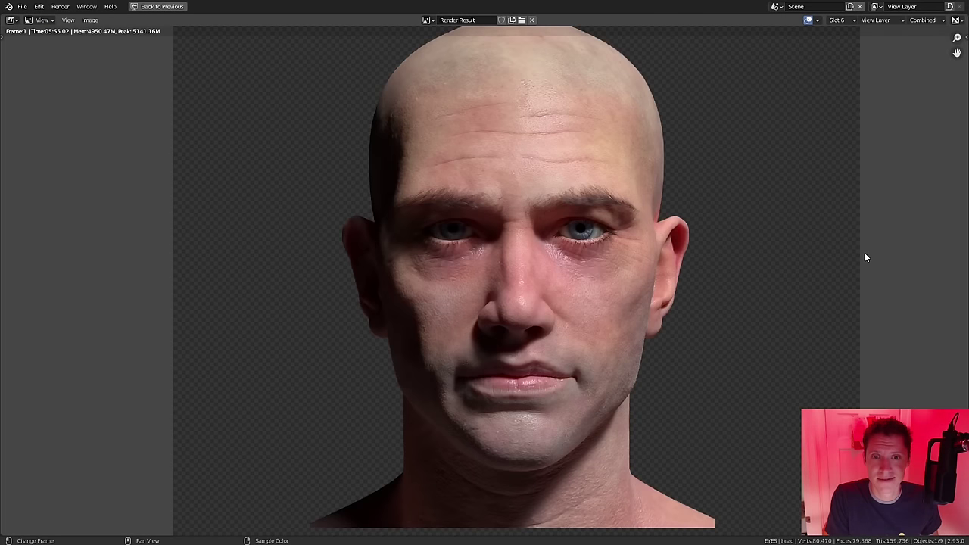
key(j)
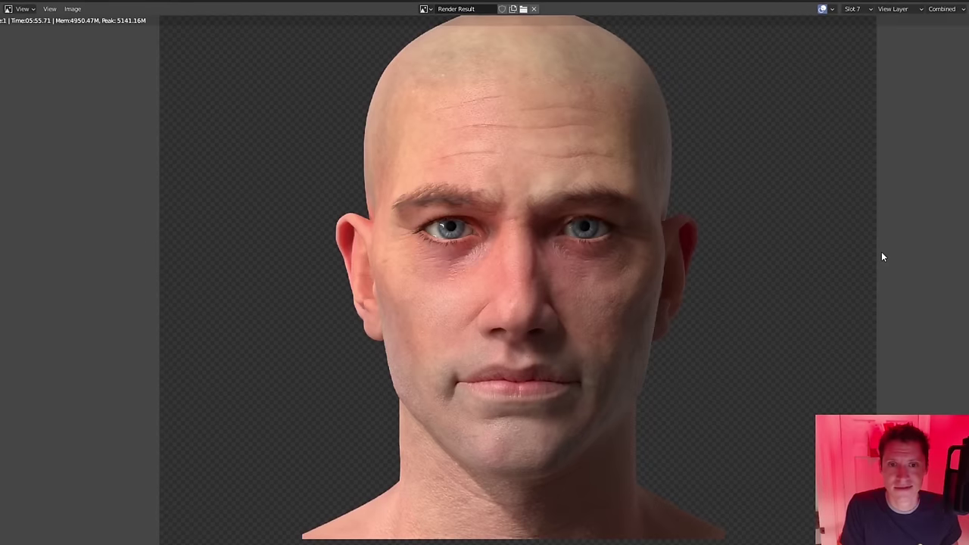
key(alt+j)
key(j)
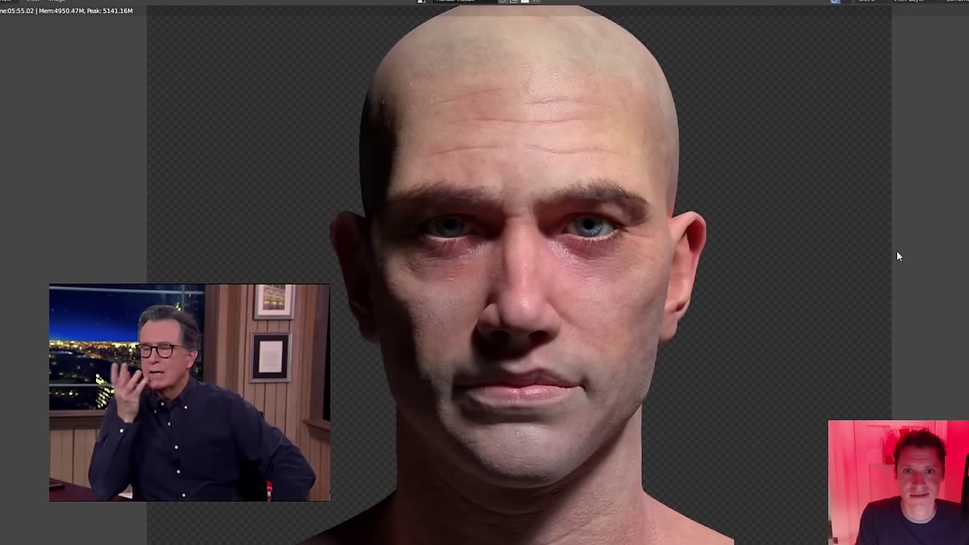
key(j)
key(alt+j)
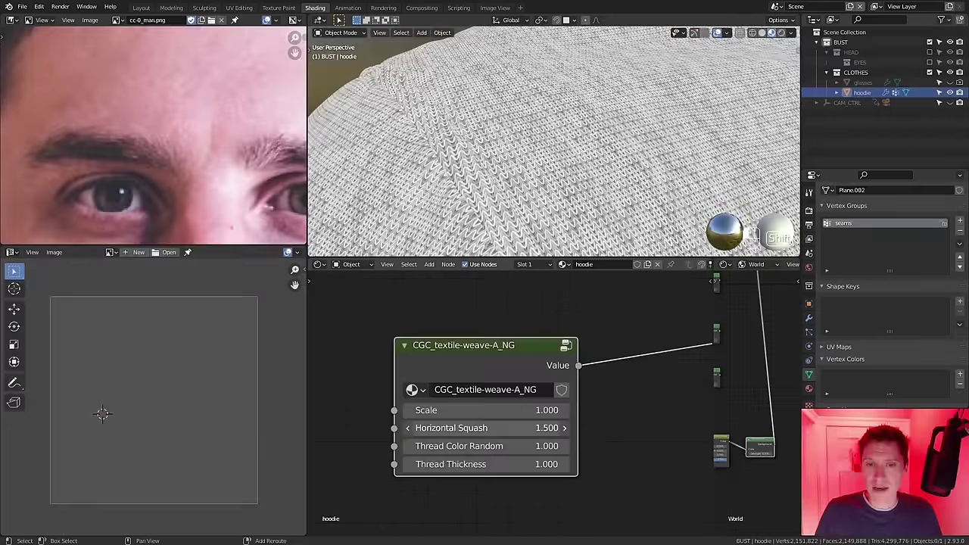
- Raise the weave's Horizontal Squash to 1.750 and orbit to inspect the hoodie knit
drag(492, 428, 515, 428)
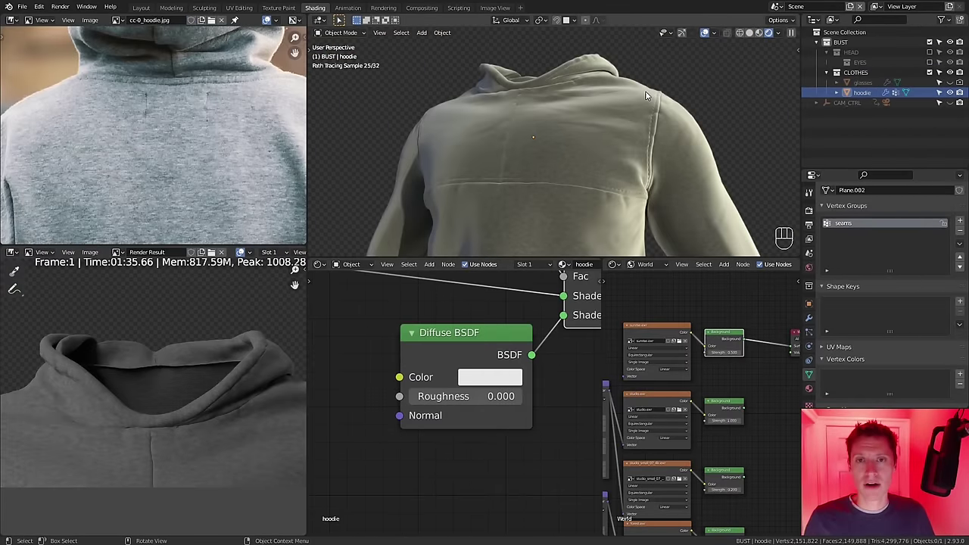
middle_drag(646, 95, 620, 160)
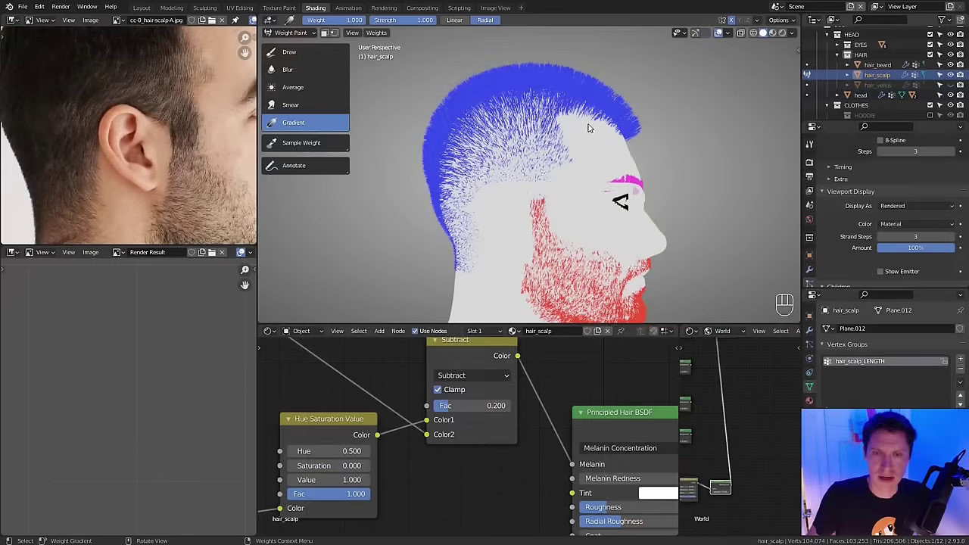
mouse_move(589, 127)
middle_down()
mouse_move(552, 134)
mouse_move(591, 238)
mouse_move(523, 219)
middle_up()
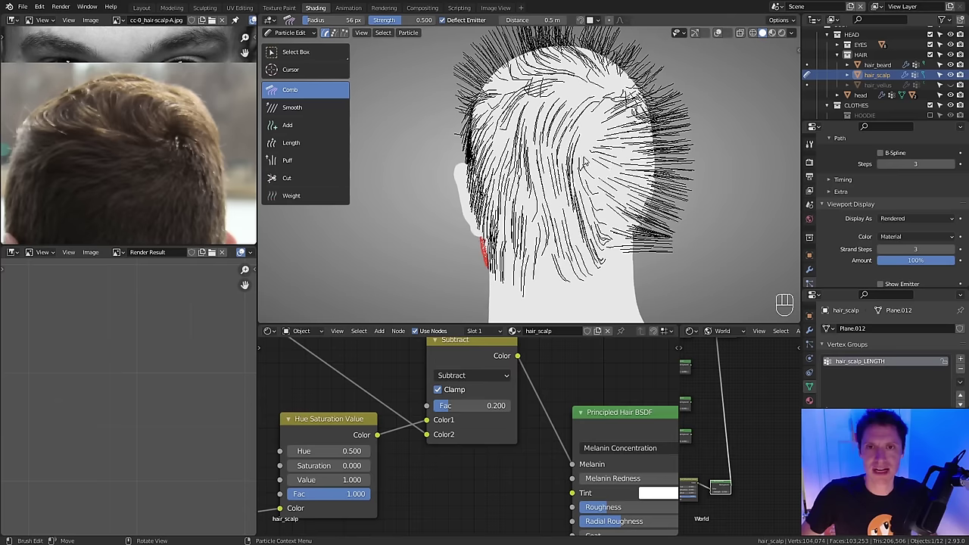
- Show weight colouring on the hair strands and edit weights with a 47 px brush
click(725, 32)
click(788, 156)
key(f)
key(f)
middle_drag(671, 183, 579, 132)
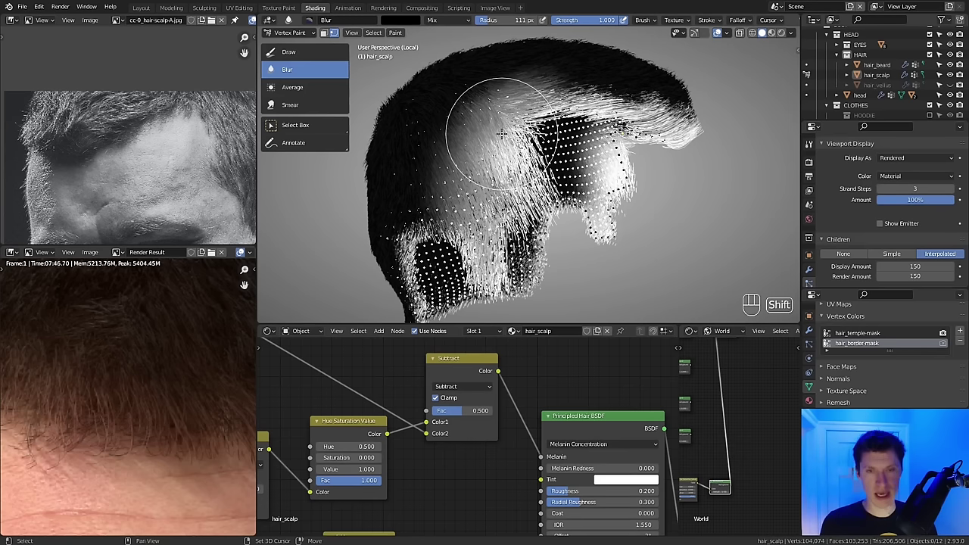
- Fill the hair vertex colours black, mute a hair node, adjust beard_LENGTH levels, view through camera
key(shift+k)
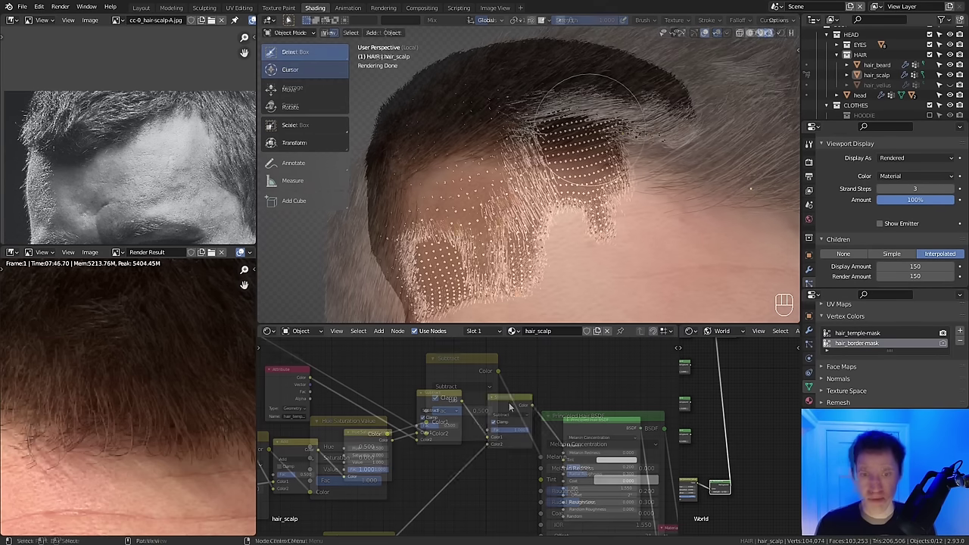
key(m)
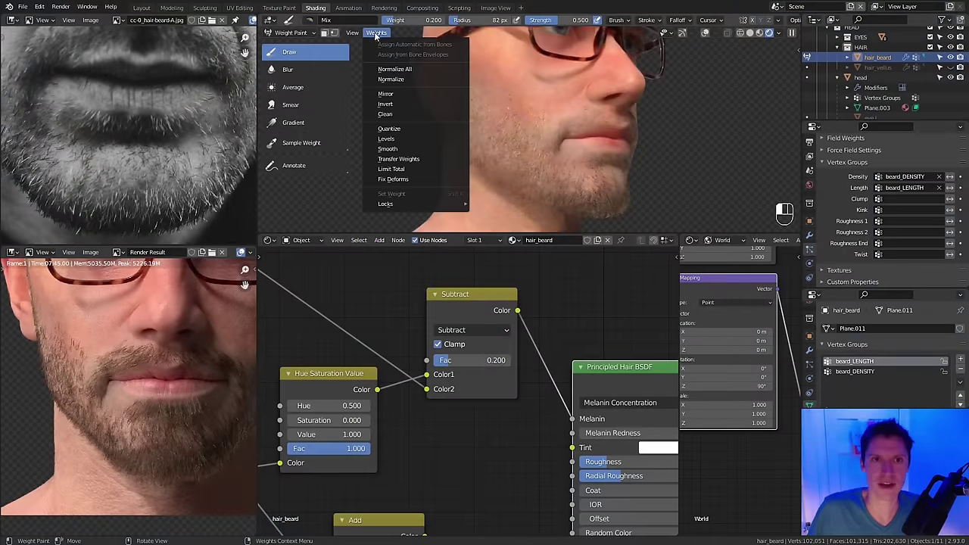
click(386, 139)
middle_drag(455, 136, 508, 163)
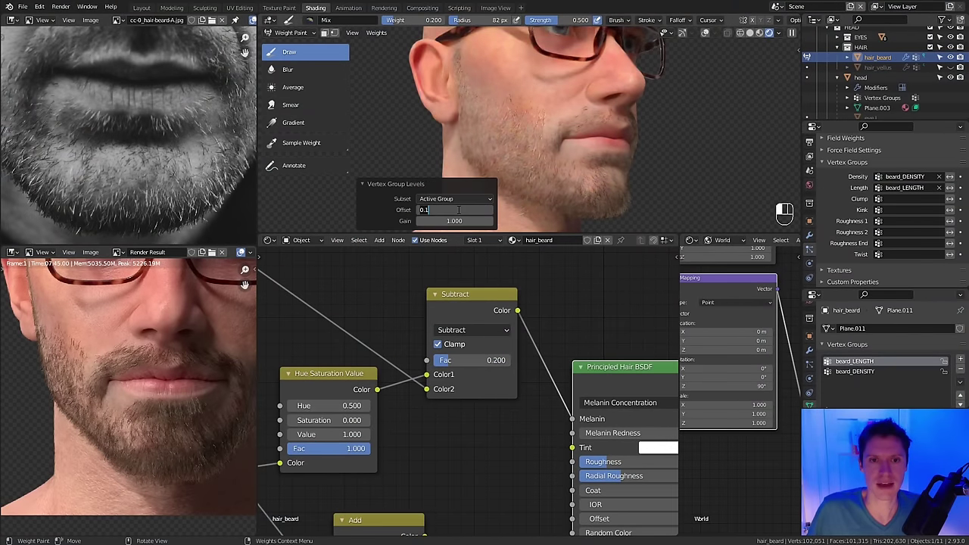
key(KP_0)
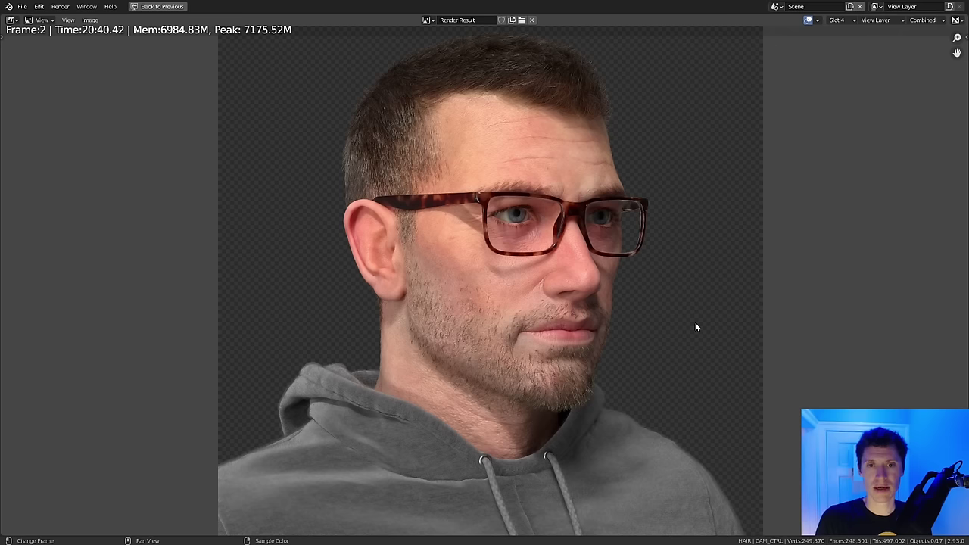
- Compare the frame 250 and frame 2 renders, then view the scene through the camera
key(j)
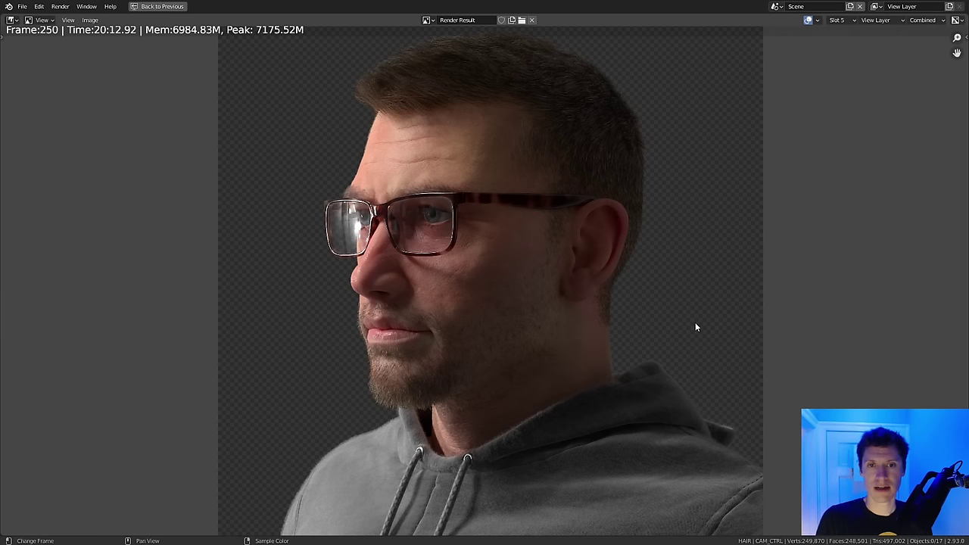
key(alt+j)
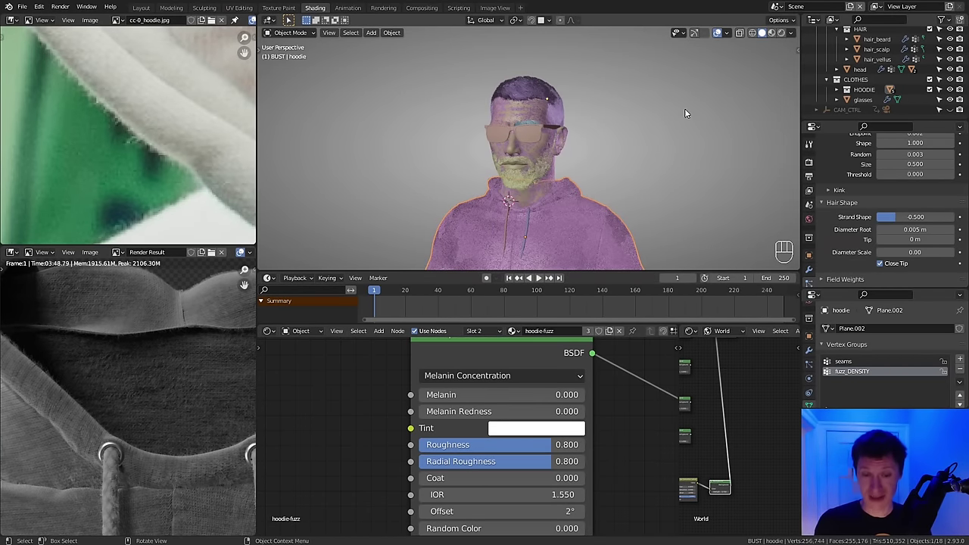
key(KP_0)
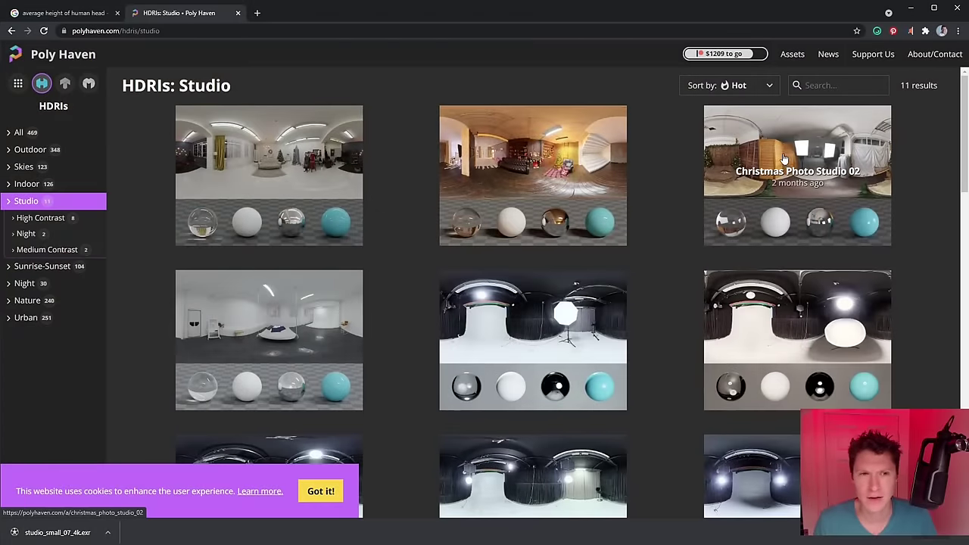
- Open the Studio Small 07 HDRI page from the studio list and confirm the background strength
scroll(784, 156, down, 5)
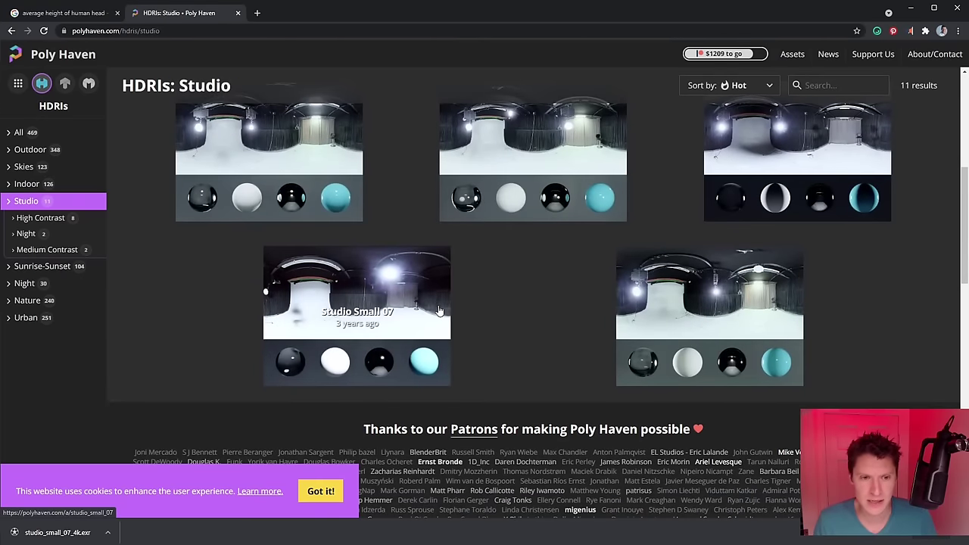
click(372, 320)
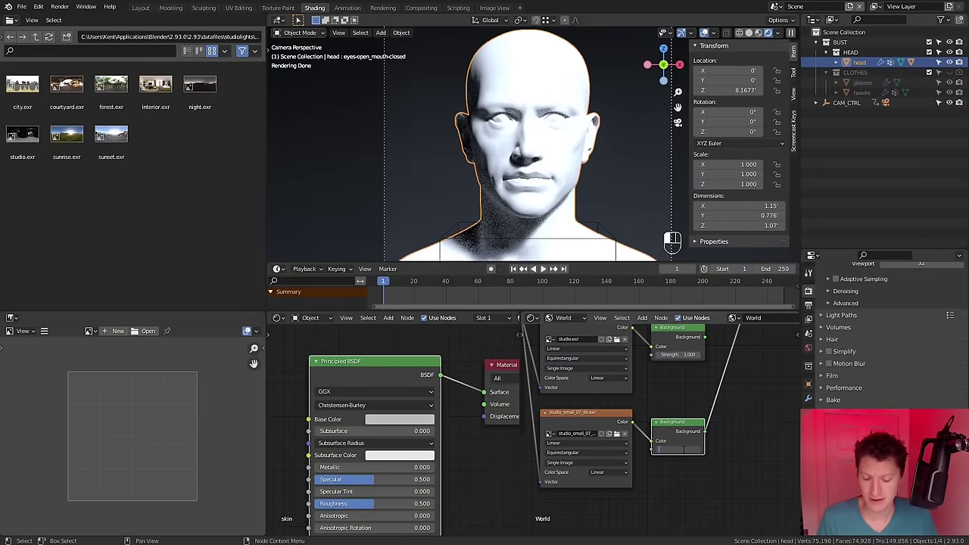
key(Return)
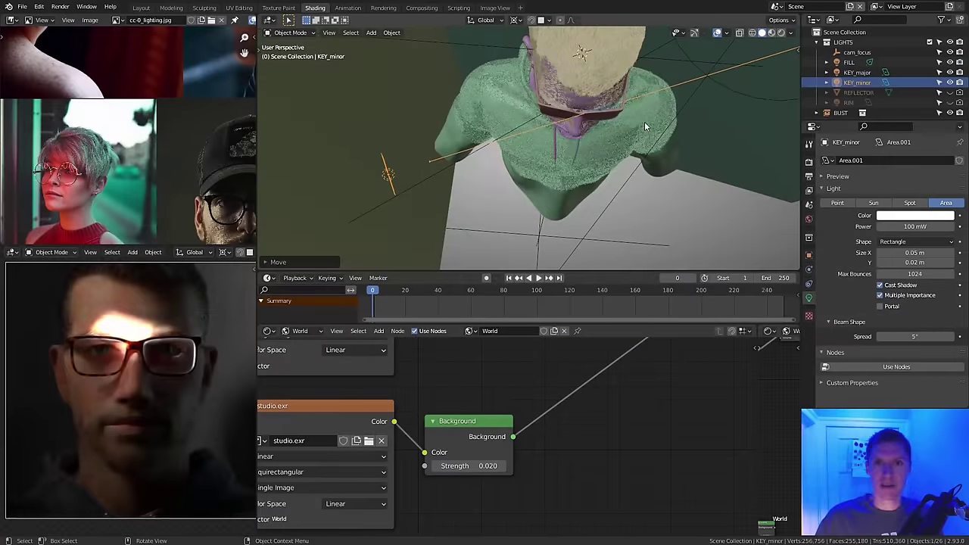
- Move the KEY_minor light along the vertical Z axis
key(g)
key(z)
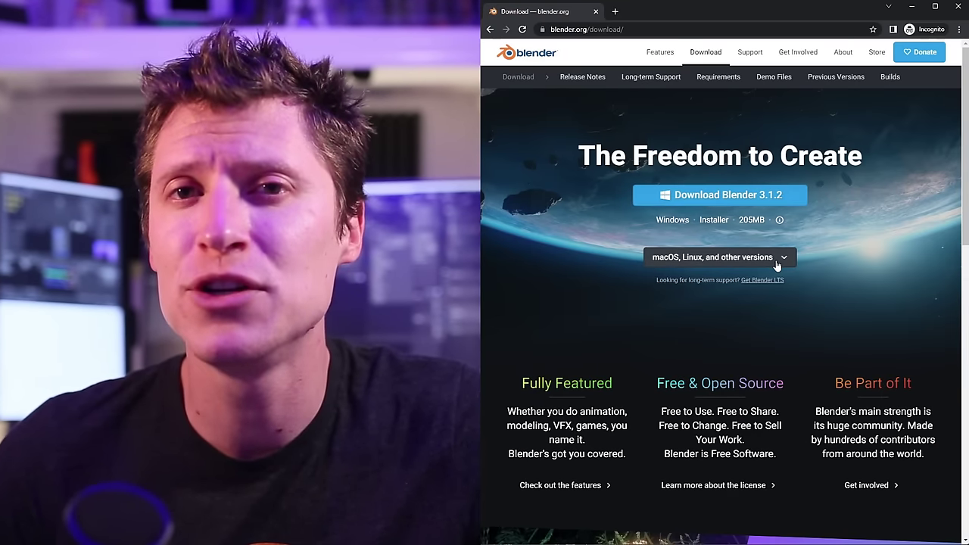
- Download the Windows Portable (.zip) build of Blender from the other-versions list
click(776, 261)
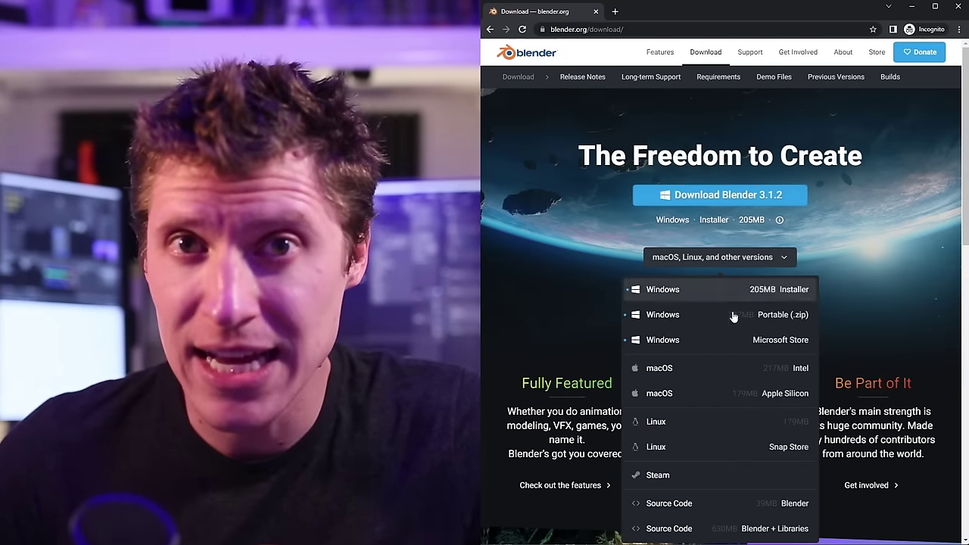
click(778, 321)
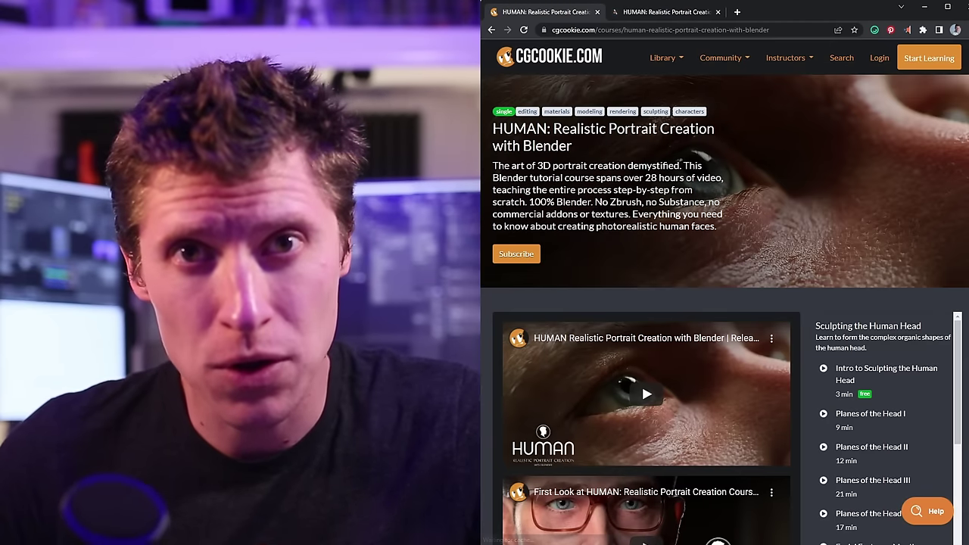
scroll(719, 303, down, 5)
drag(958, 150, 959, 237)
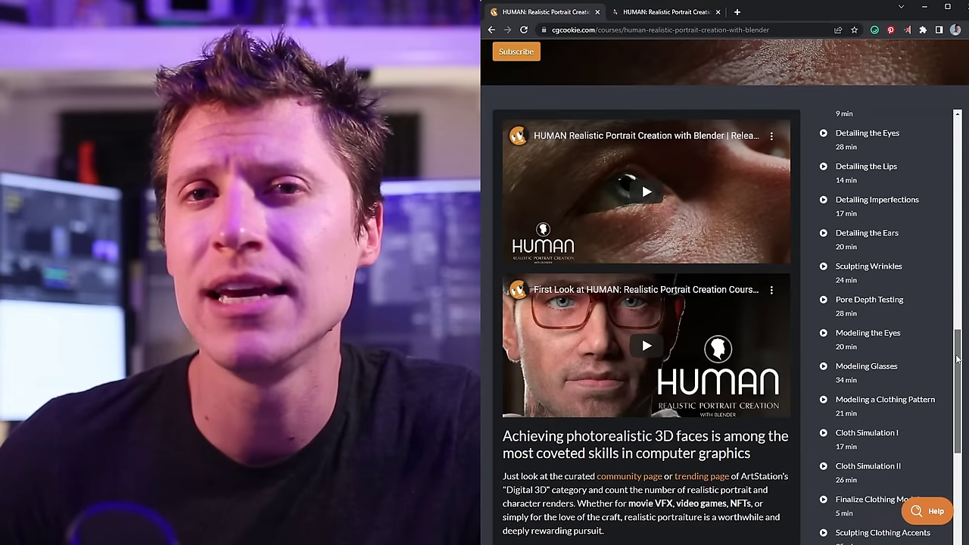
drag(958, 381, 958, 397)
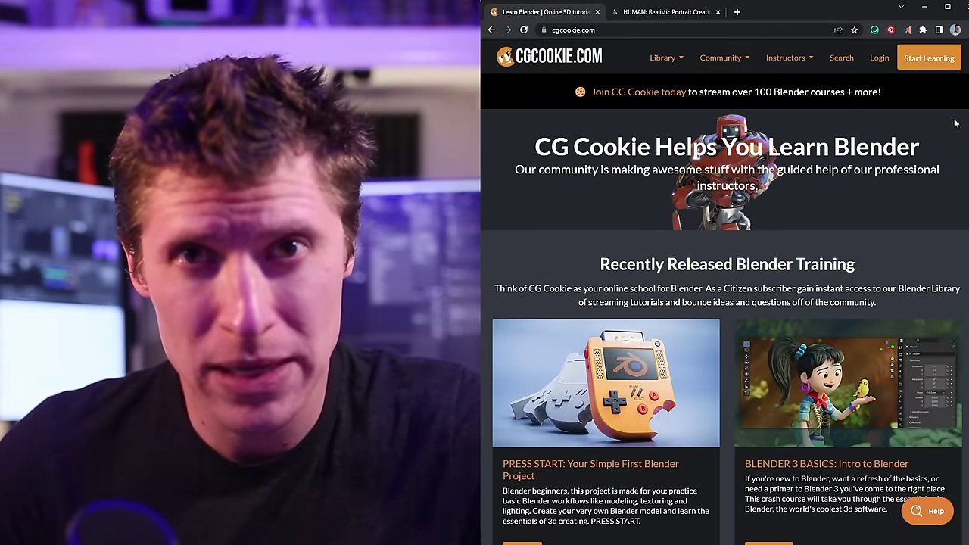
- Browse the full CG Cookie course listing for the HUMAN portrait course
click(686, 99)
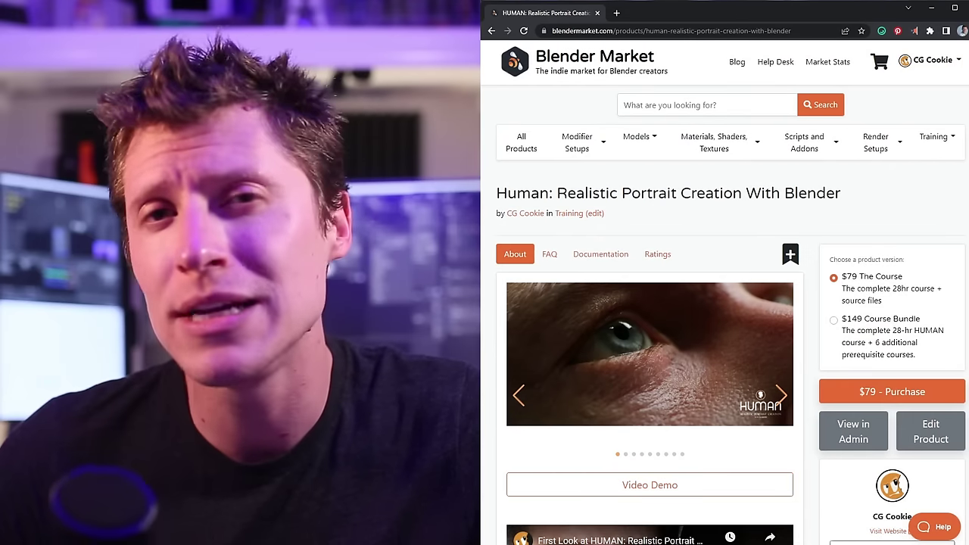
scroll(724, 303, down, 2)
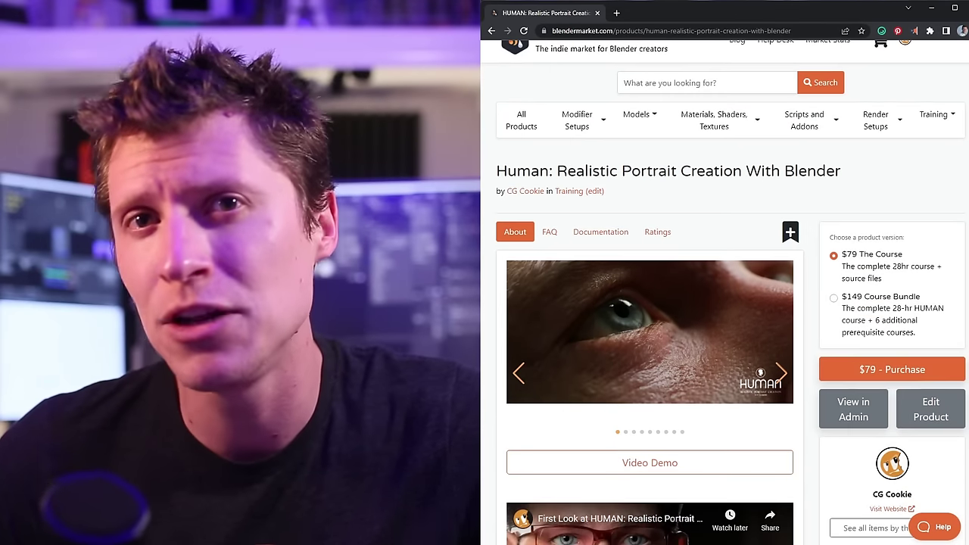
scroll(649, 303, down, 3)
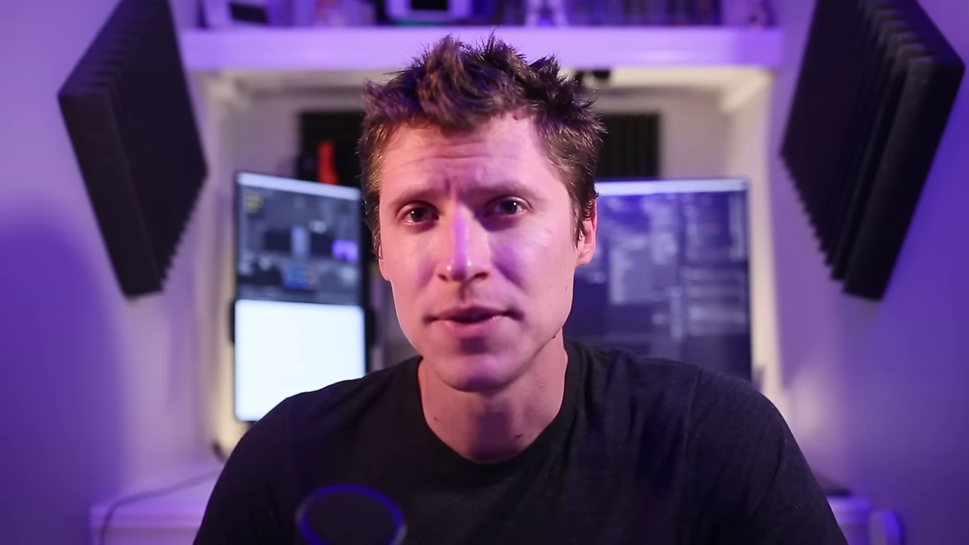